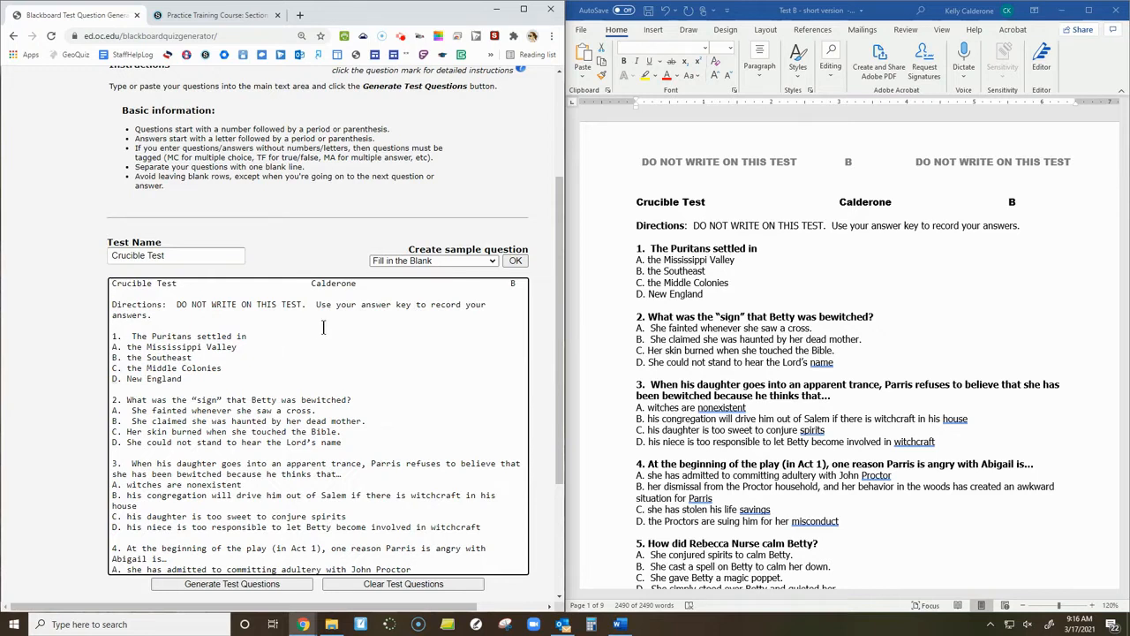
Delete the test title, directions and blank line above question 1 in the pasted test text.
left_click_drag(169, 314, 88, 287)
key("Delete")
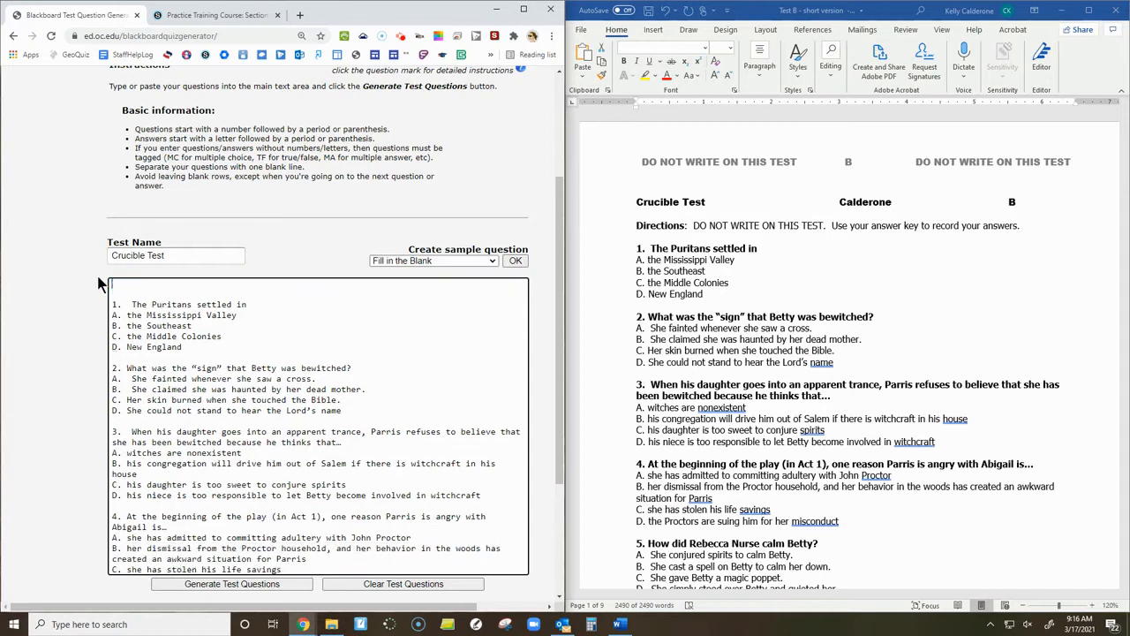
key("Delete")
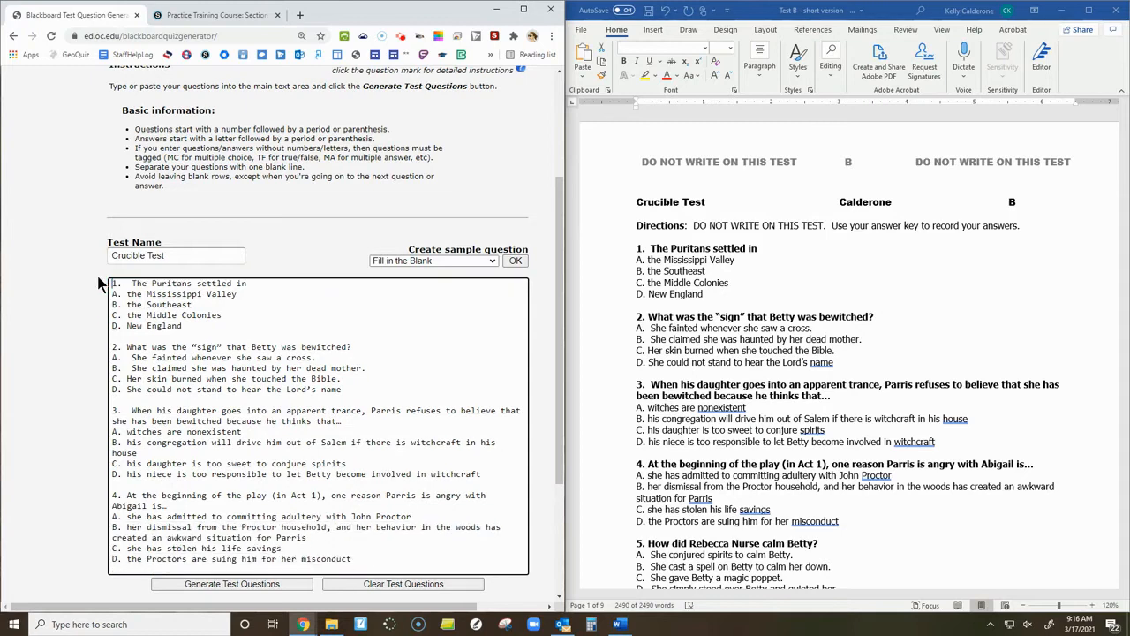
Check the pasted questions against the basic formatting rules for numbering, answer letters, question tags and blank lines.
scroll(164, 364, "down", 4)
scroll(168, 384, "up", 2)
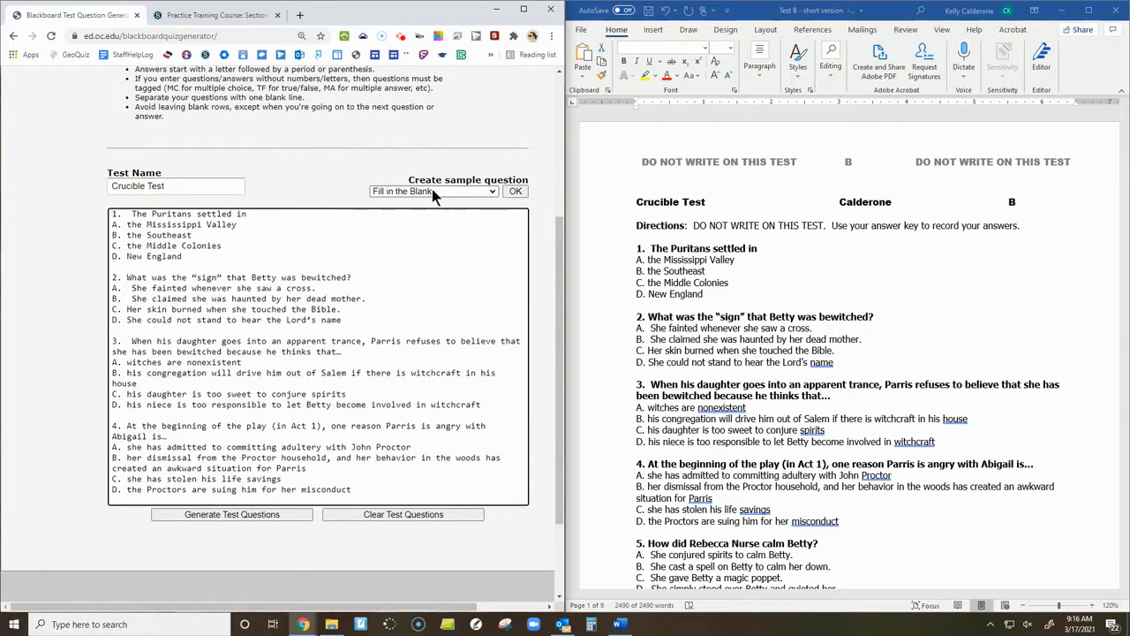
scroll(363, 267, "up", 1)
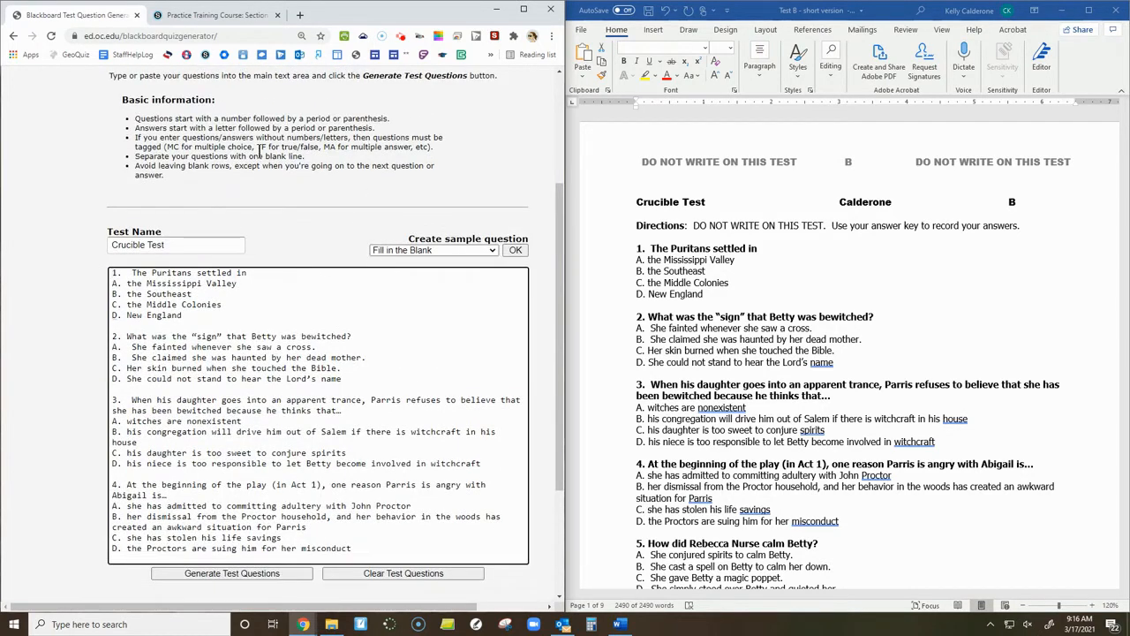
left_click_drag(135, 118, 383, 124)
left_click_drag(124, 274, 114, 276)
left_click_drag(118, 336, 113, 337)
left_click_drag(153, 139, 362, 129)
left_click(116, 326)
left_click(122, 346)
left_click_drag(120, 358, 127, 380)
left_click(115, 399)
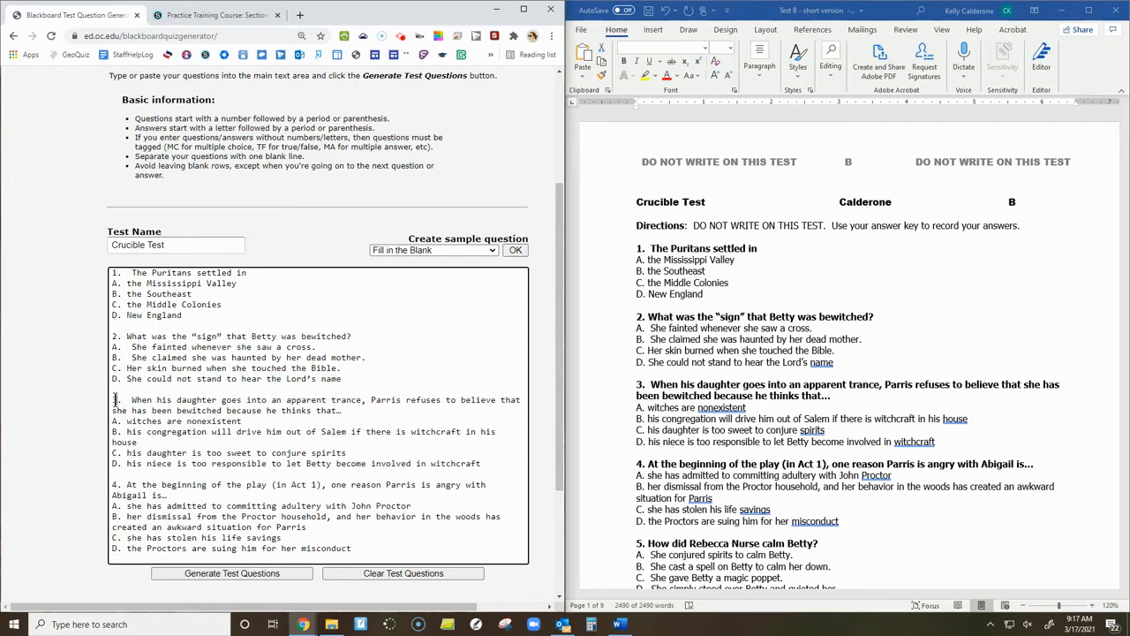
left_click(138, 166)
left_click(172, 325)
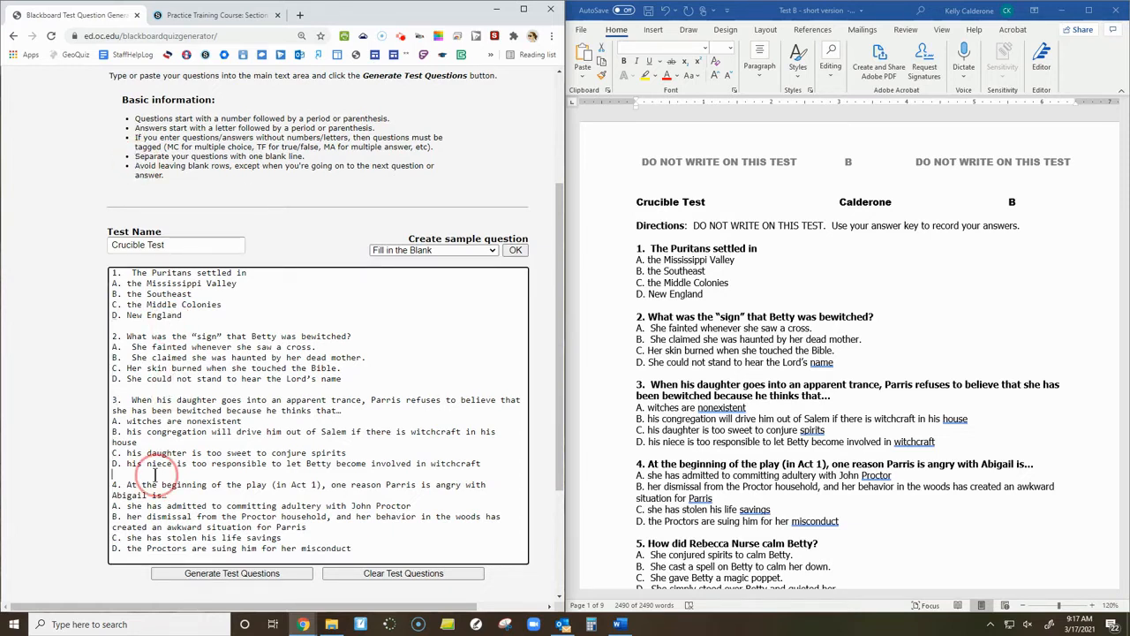
left_click(351, 148)
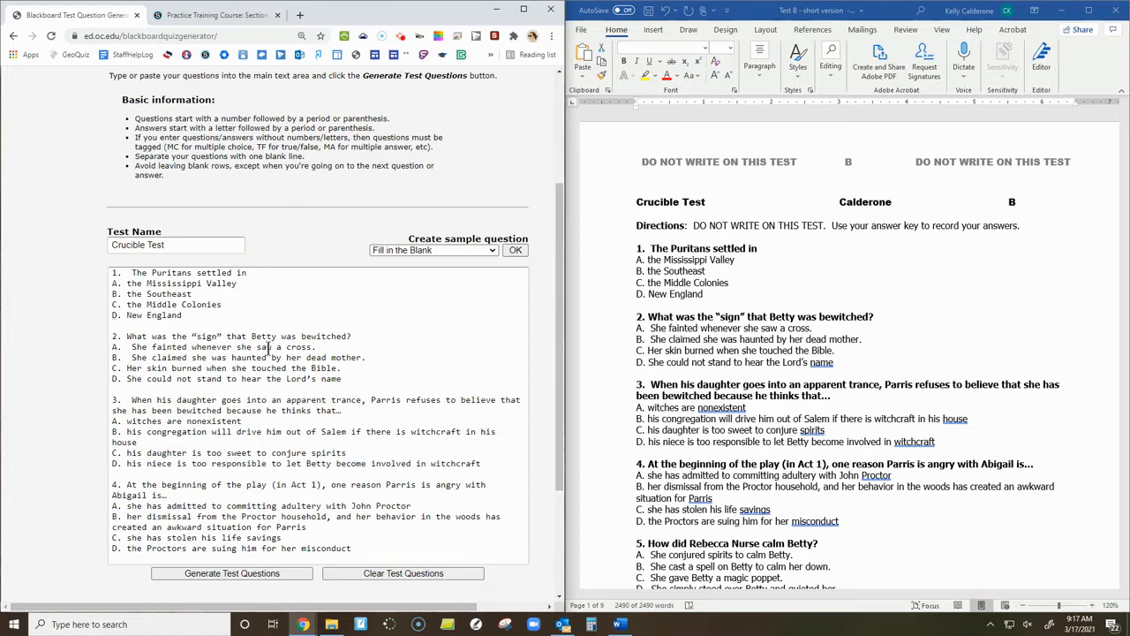
Try to generate the test questions and read the error note for question 1.
scroll(269, 348, "down", 2)
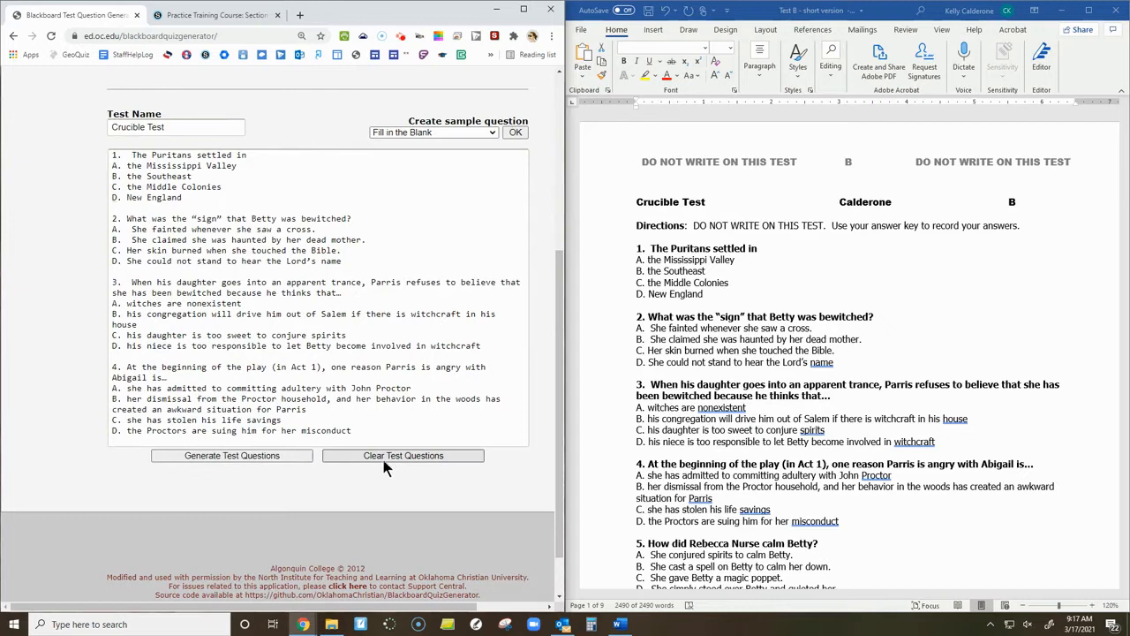
left_click(260, 459)
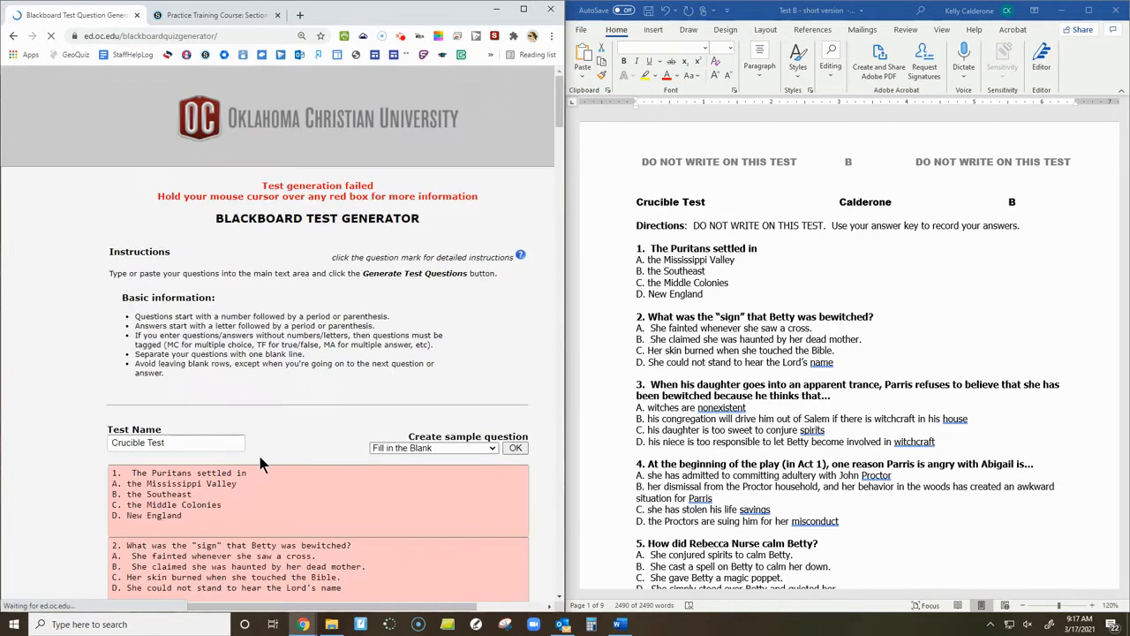
scroll(247, 388, "down", 2)
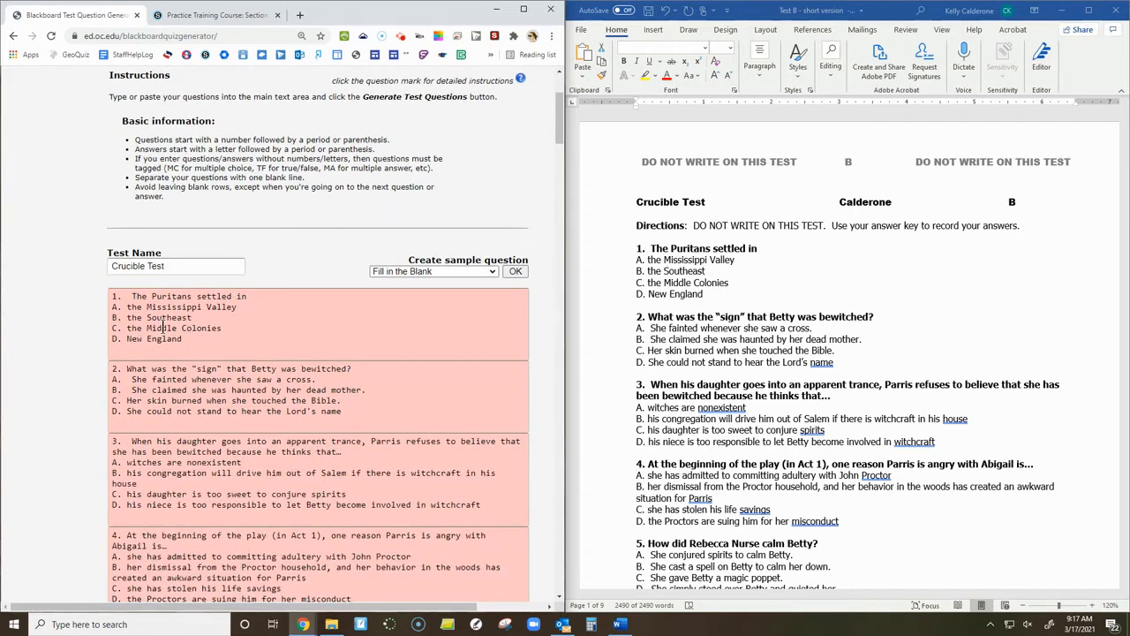
mouse_move(163, 328)
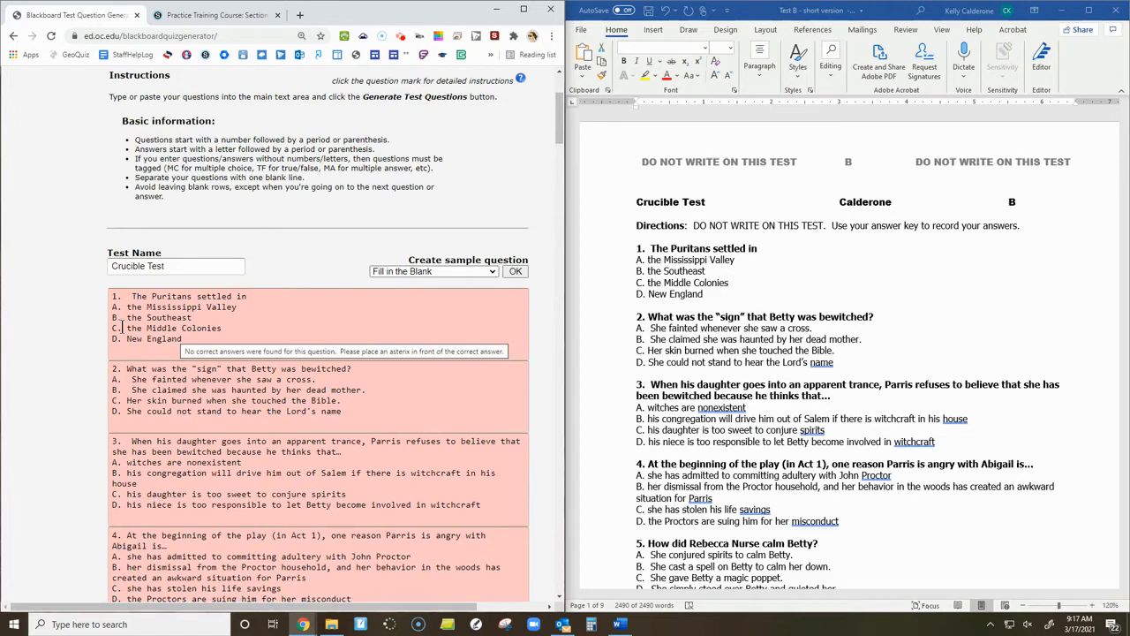
Mark answer B in question 1, C in question 2 and D in question 3 as correct with a leading asterisk.
scroll(163, 280, "down", 1)
left_click(112, 256)
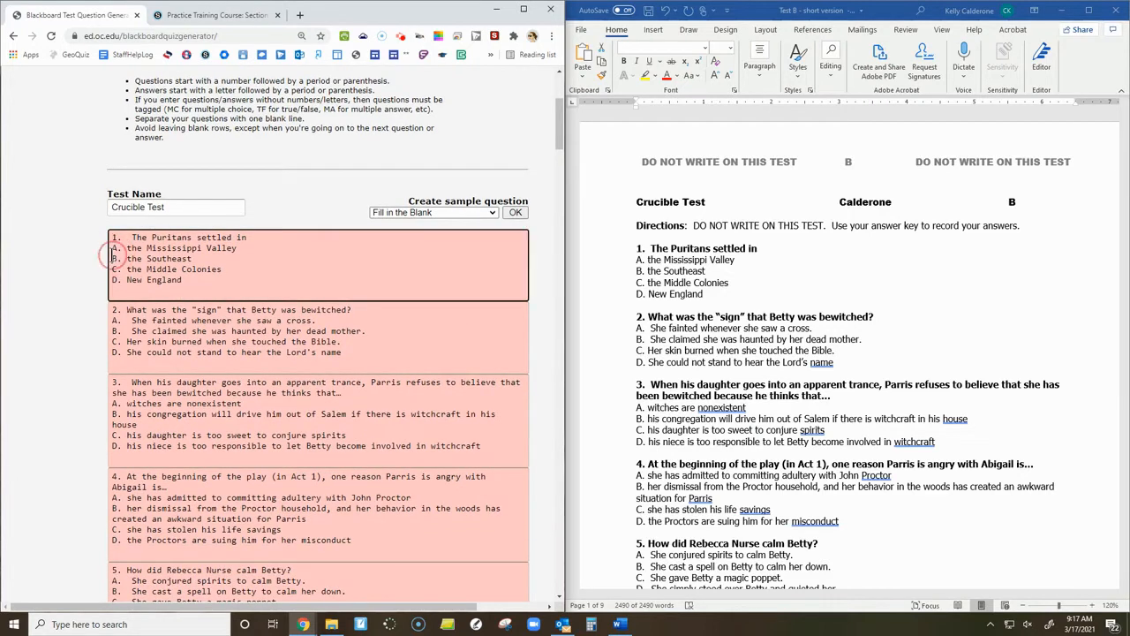
type("*")
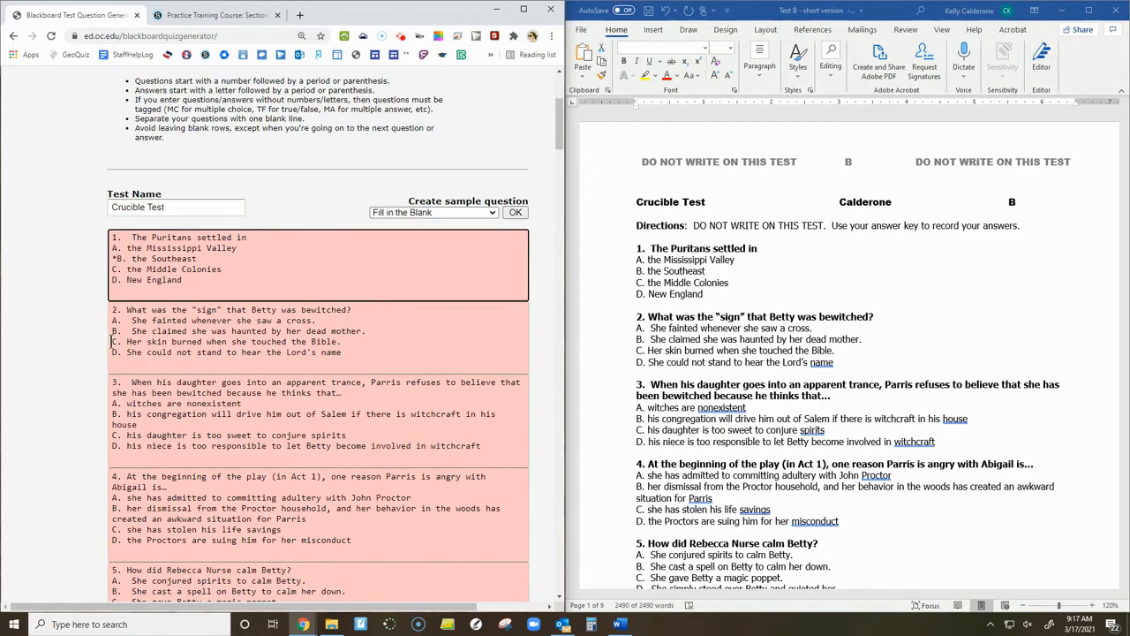
left_click(112, 342)
type("*")
left_click(112, 445)
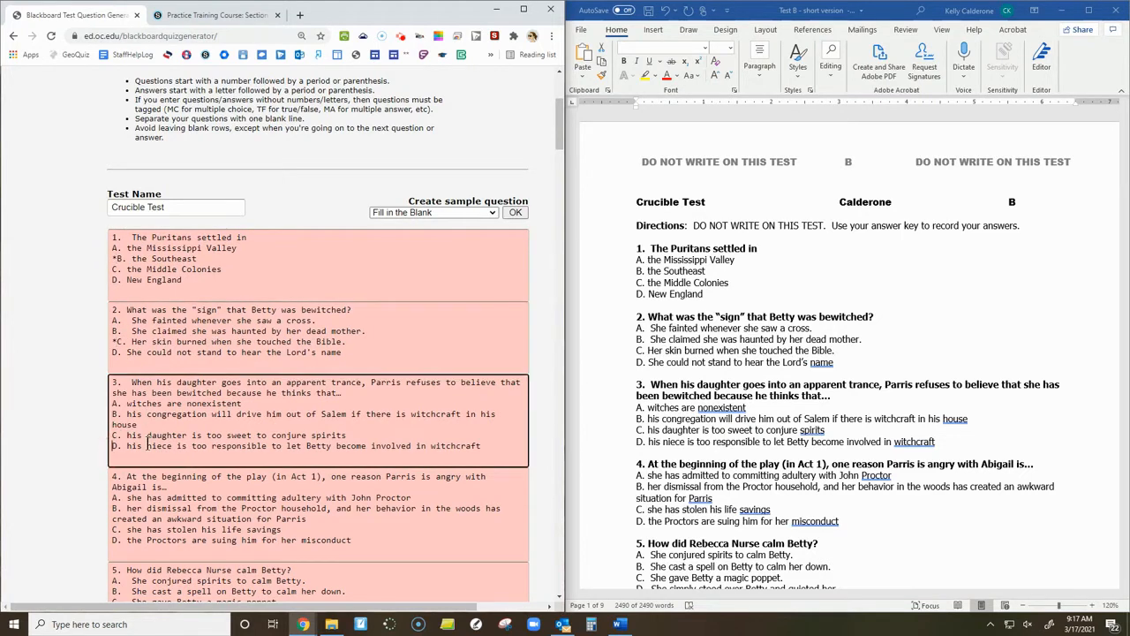
type("*")
Mark answer D in question 4, C in question 5 and A in question 6 as correct with a leading asterisk.
scroll(148, 445, "down", 4)
left_click(113, 304)
type("*")
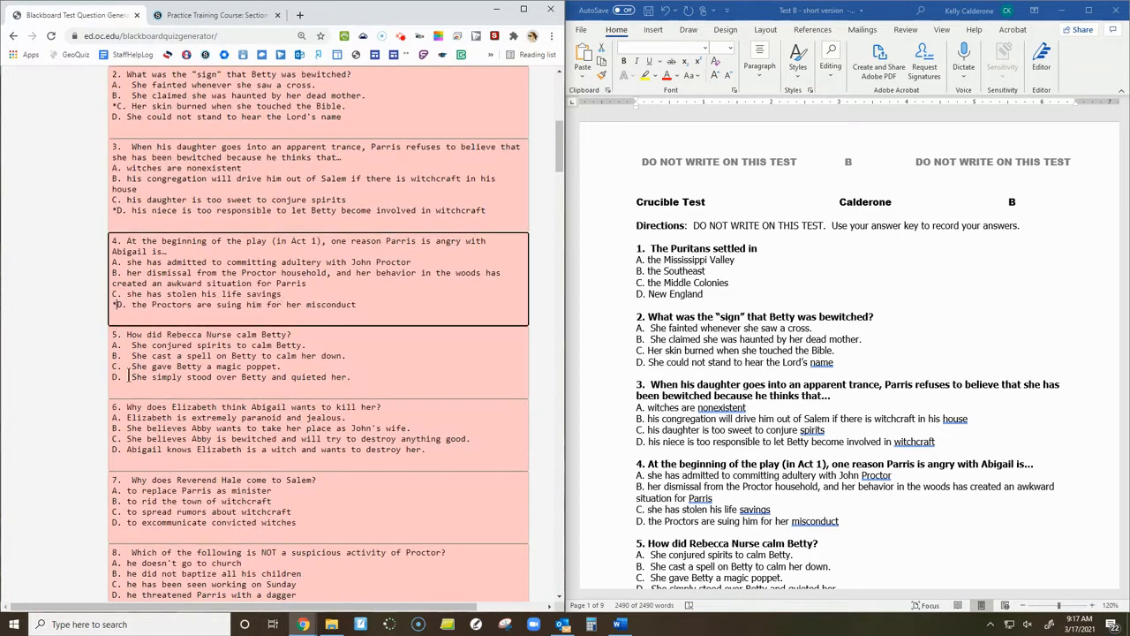
left_click(113, 367)
type("*")
left_click(113, 417)
type("*")
Compare the Character Identification Section 1 matching table in the Word document with its text in the test generator.
scroll(658, 238, "down", 1)
left_click(645, 222)
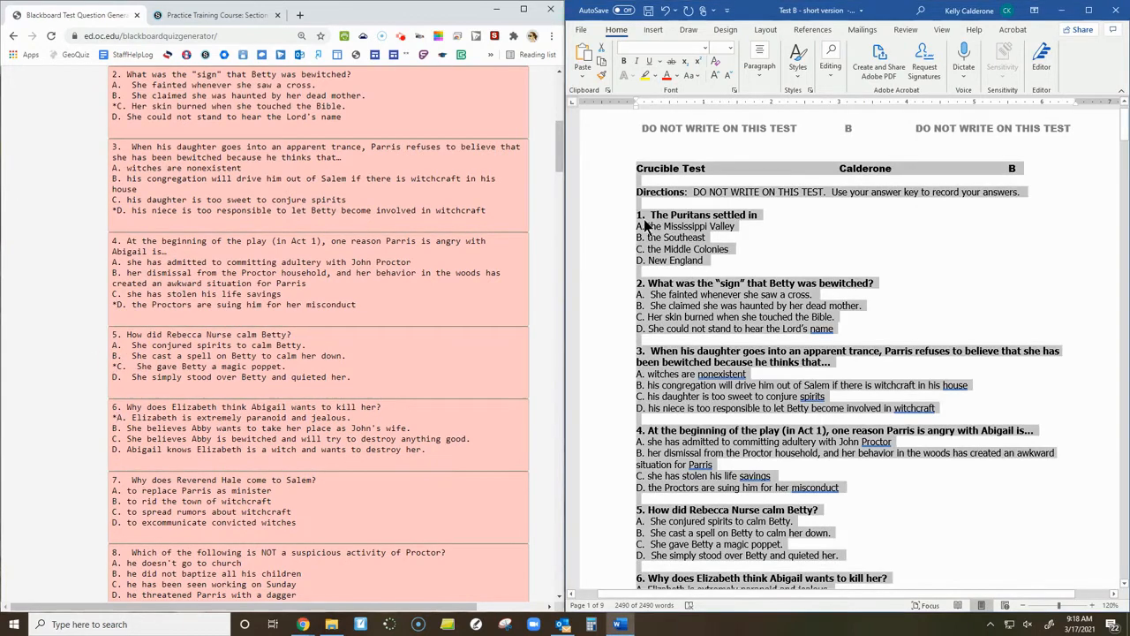
left_click_drag(660, 215, 760, 507)
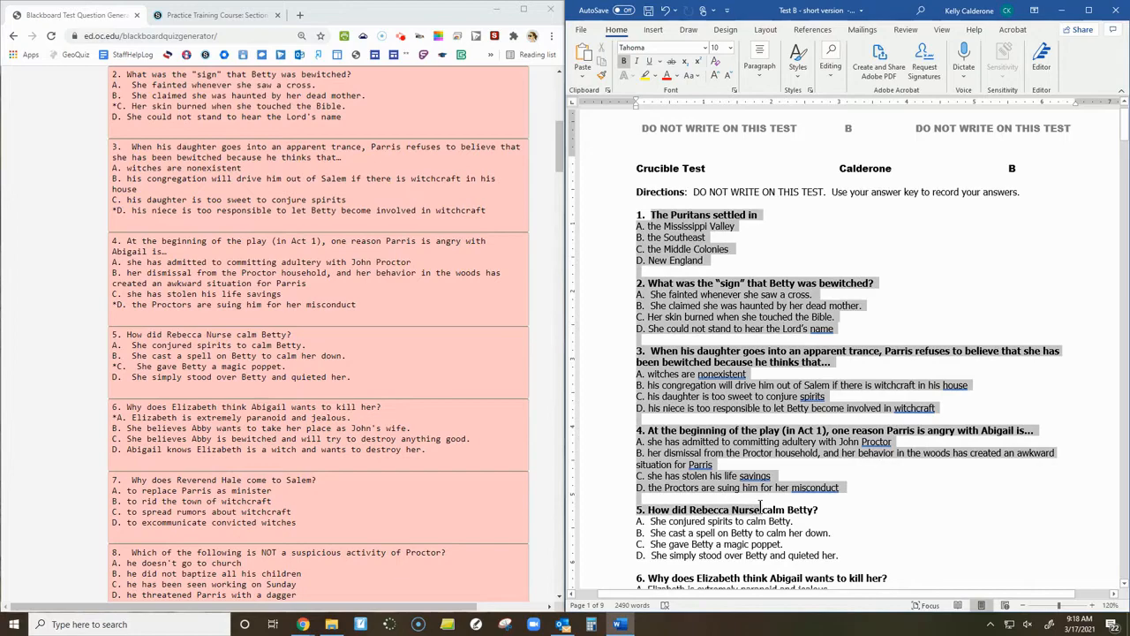
left_click_drag(1121, 128, 1123, 415)
left_click_drag(664, 239, 962, 391)
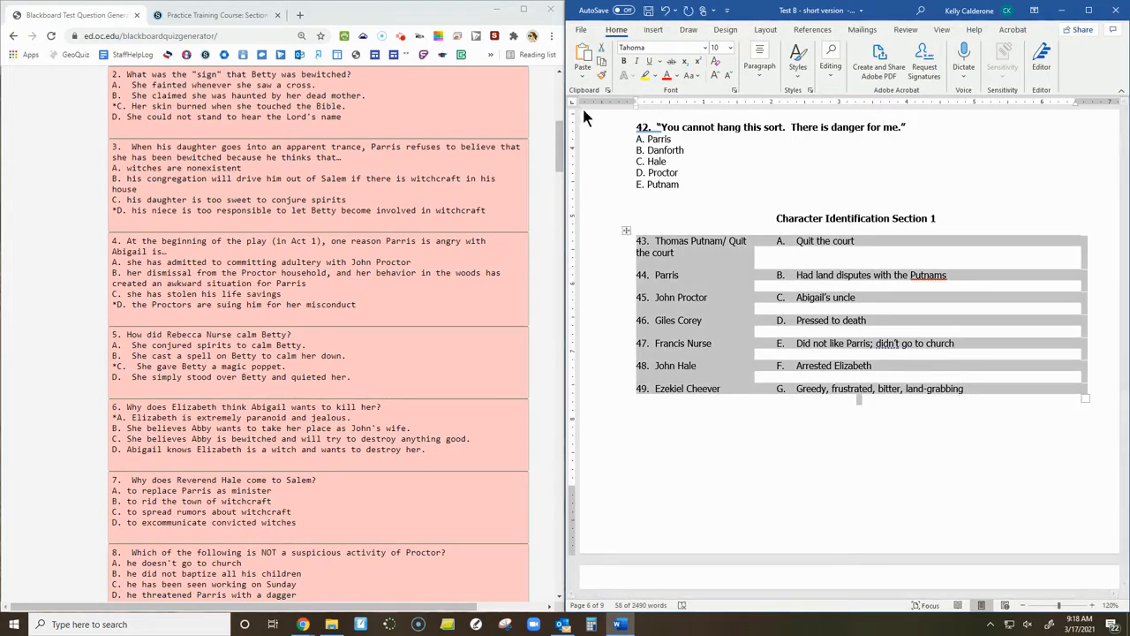
left_click_drag(562, 163, 530, 467)
left_click_drag(104, 161, 478, 302)
left_click(269, 236)
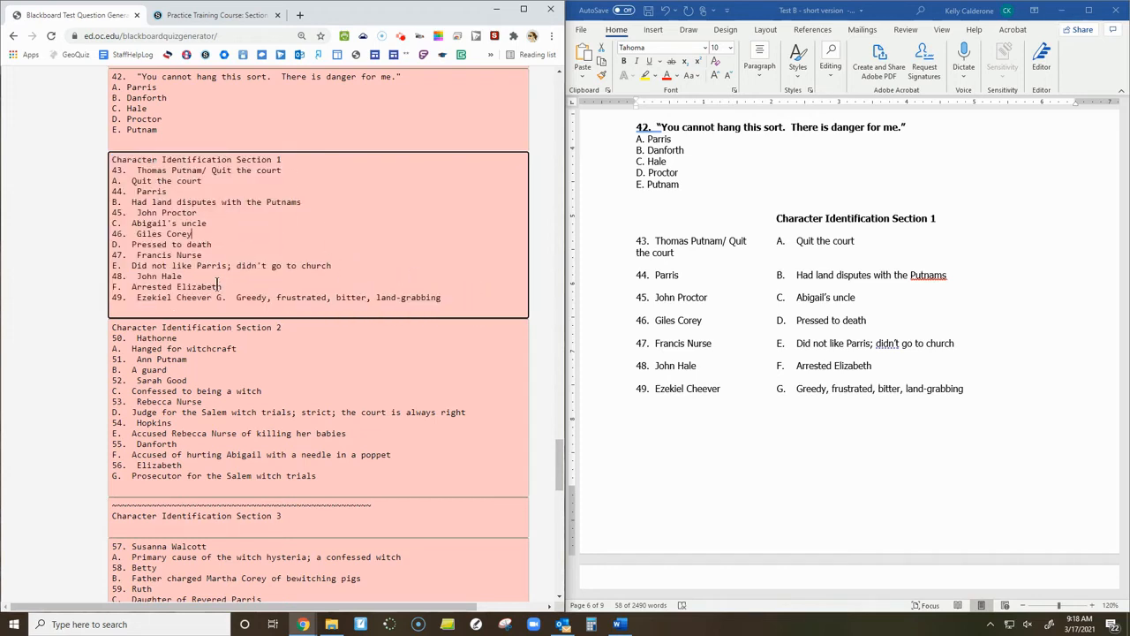
Clear all test questions from the generator.
scroll(218, 286, "down", 1)
left_click_drag(557, 456, 563, 565)
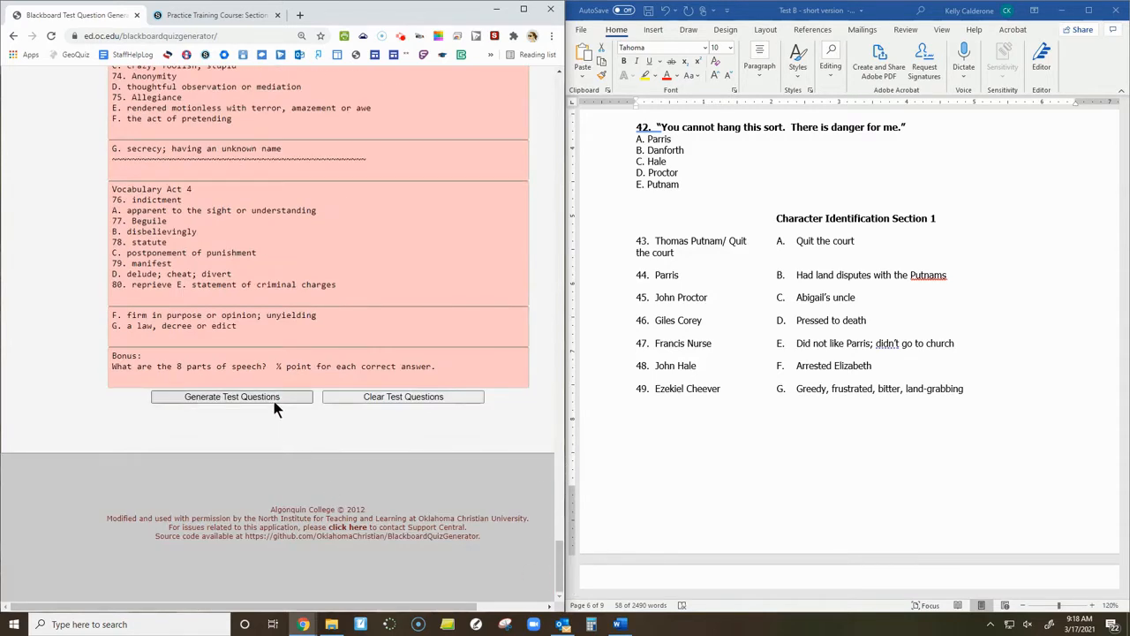
left_click(349, 401)
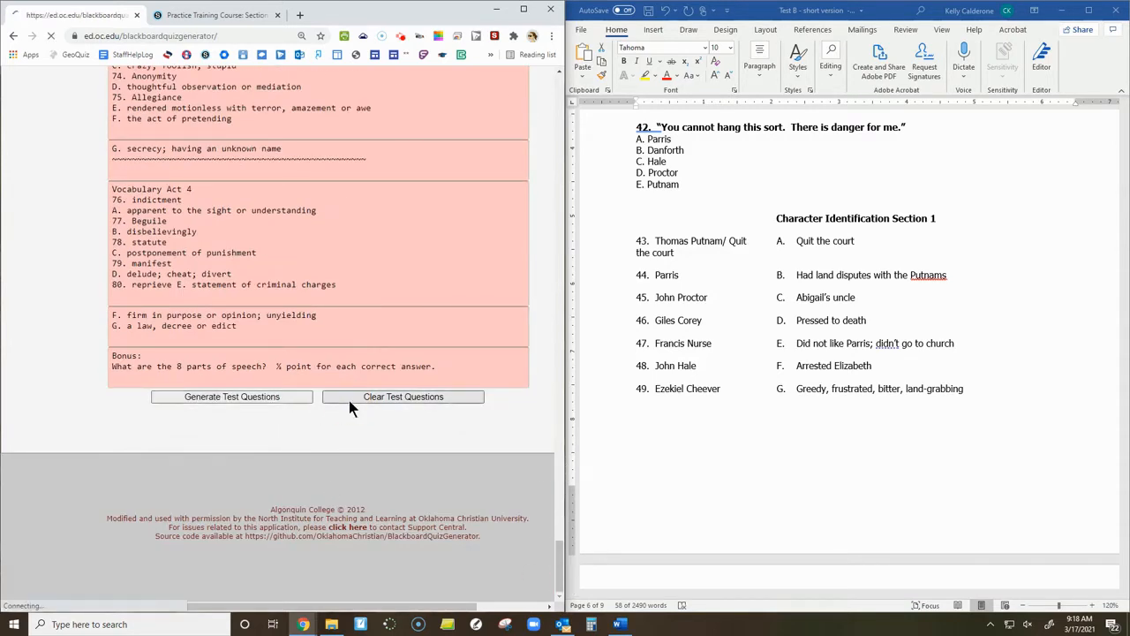
Copy the matching table with items 43 to 49 from the Word document into the empty question box.
left_click_drag(637, 240, 985, 396)
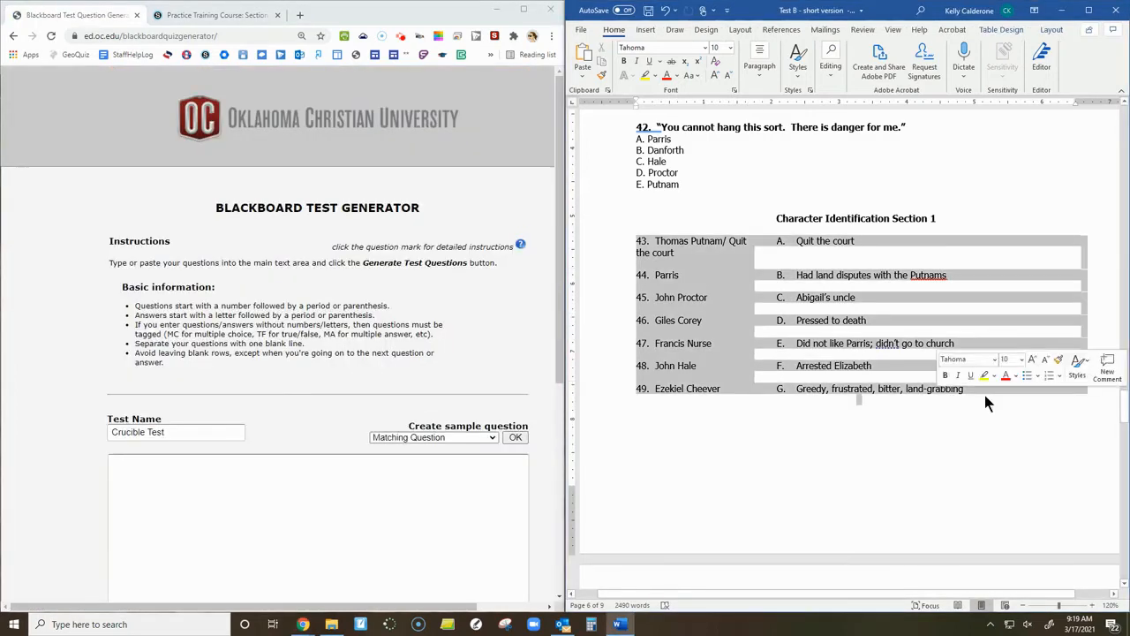
key("ctrl+c")
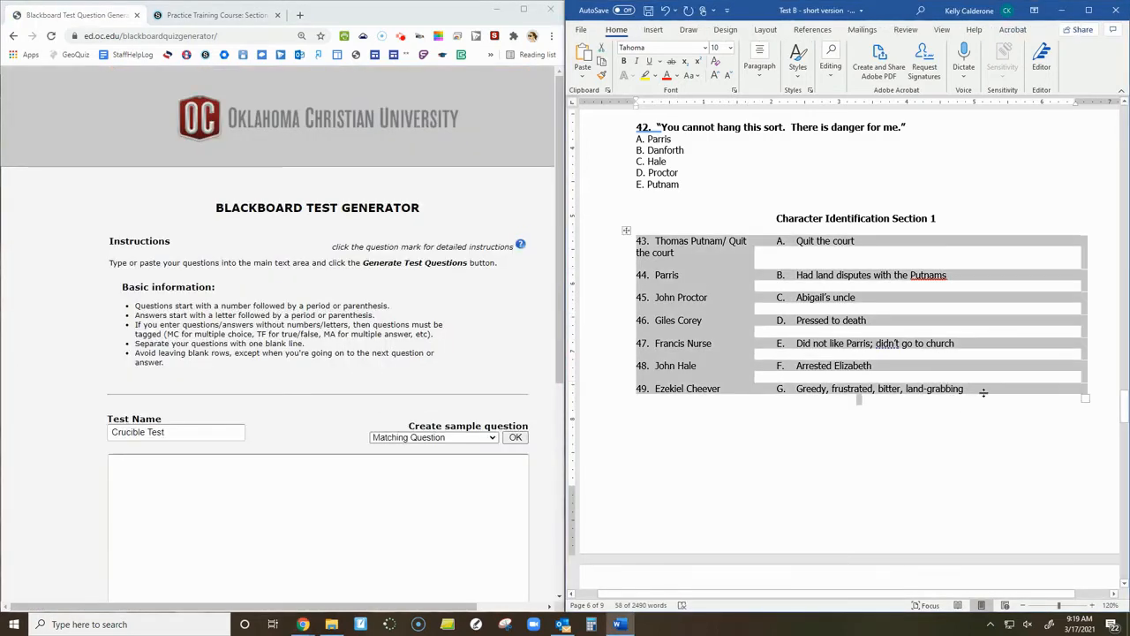
left_click(327, 508)
key("ctrl+v")
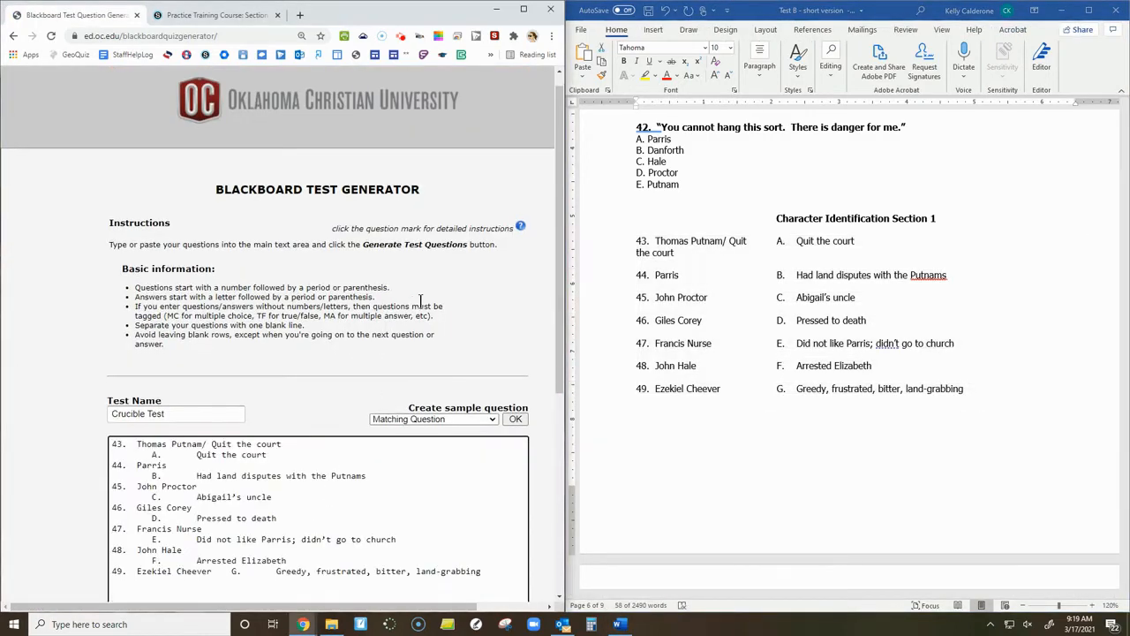
Add a sample Matching Question below the pasted items as a format reference.
scroll(421, 302, "down", 2)
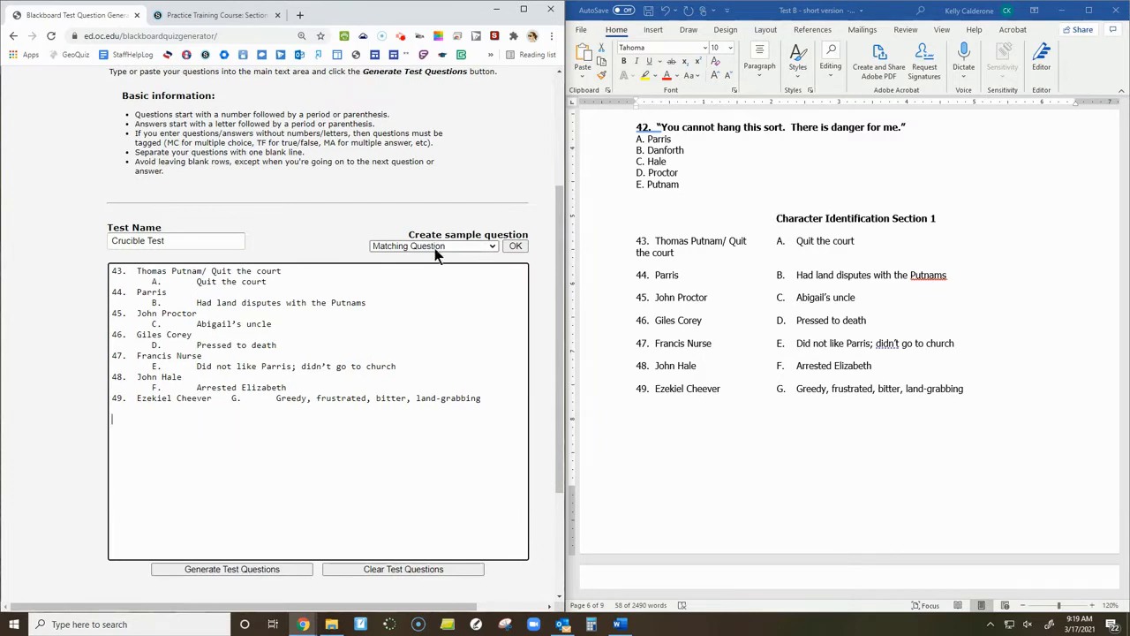
left_click(487, 245)
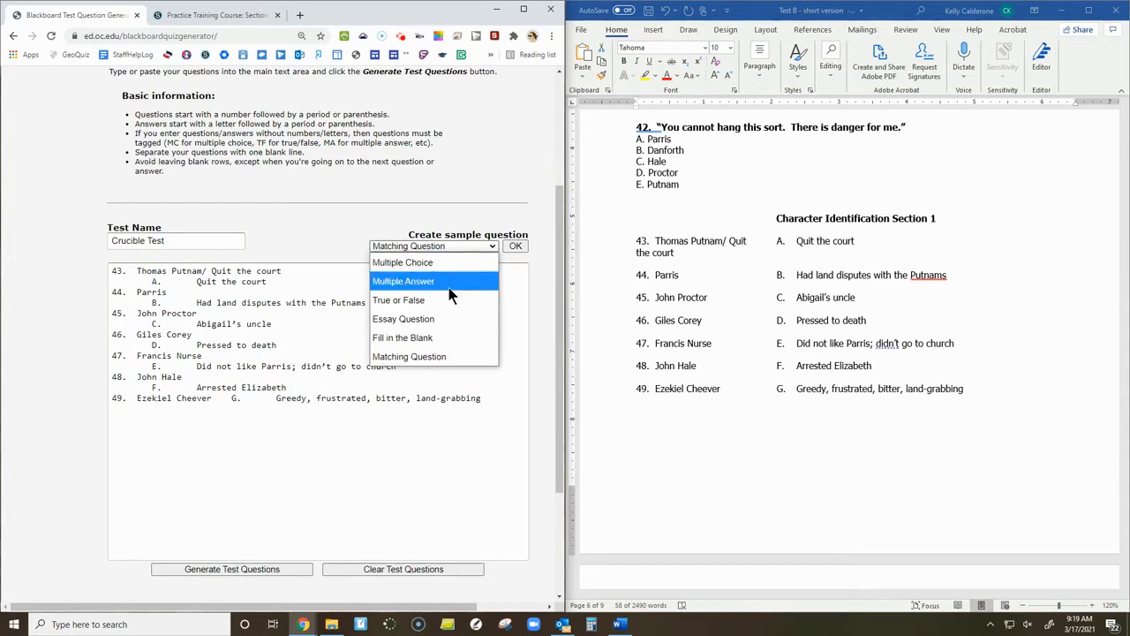
left_click(439, 358)
left_click(488, 246)
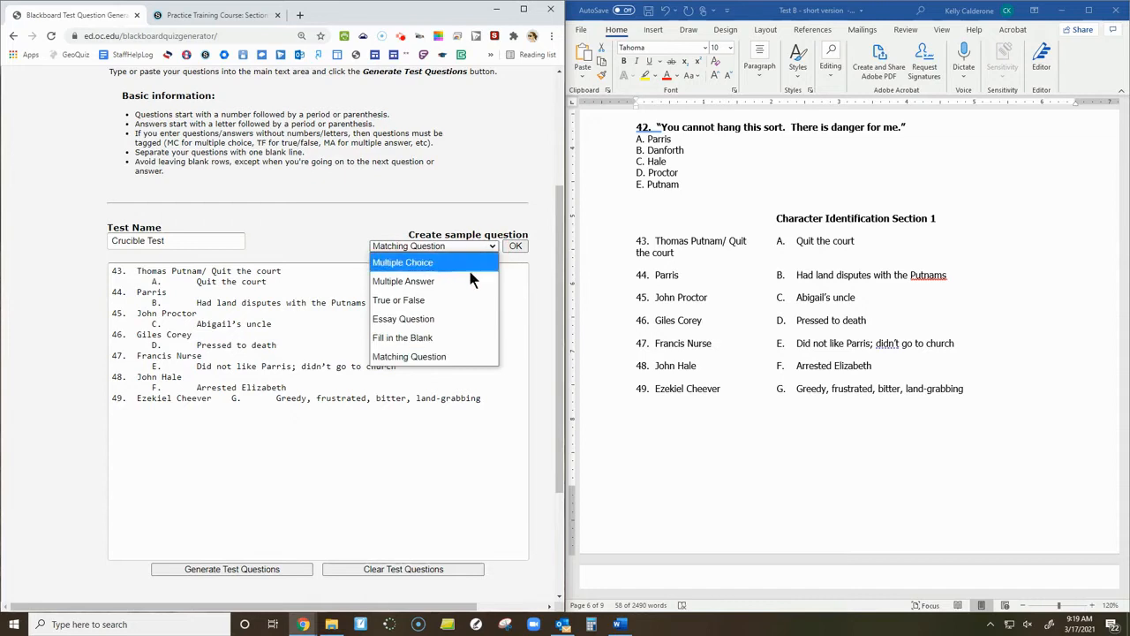
left_click(455, 356)
left_click(518, 248)
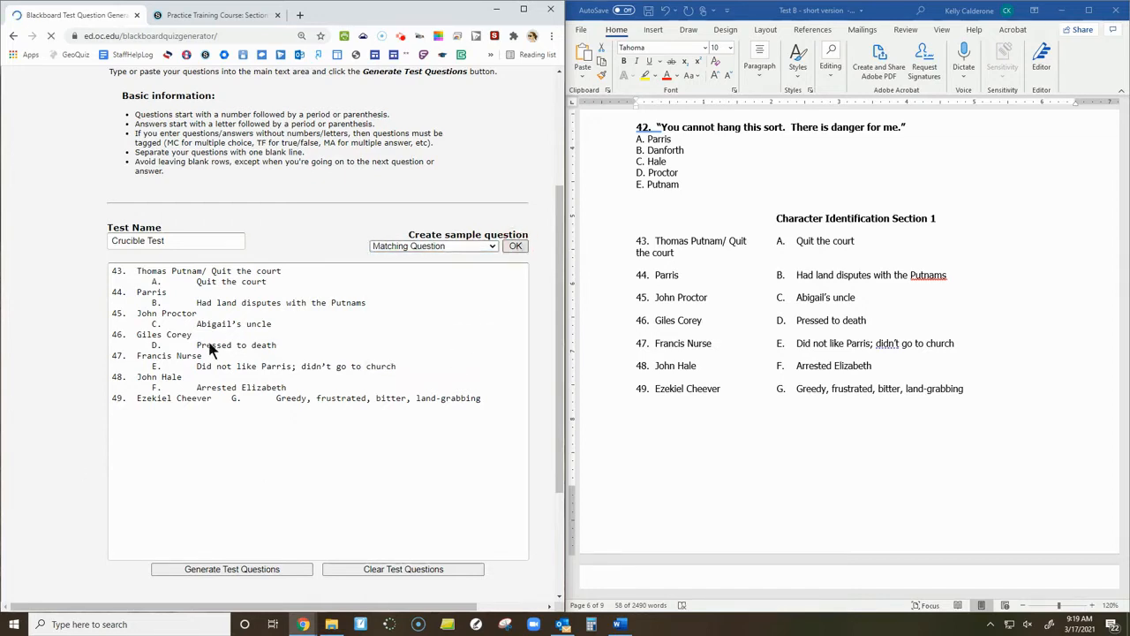
scroll(415, 227, "down", 4)
scroll(415, 227, "down", 1)
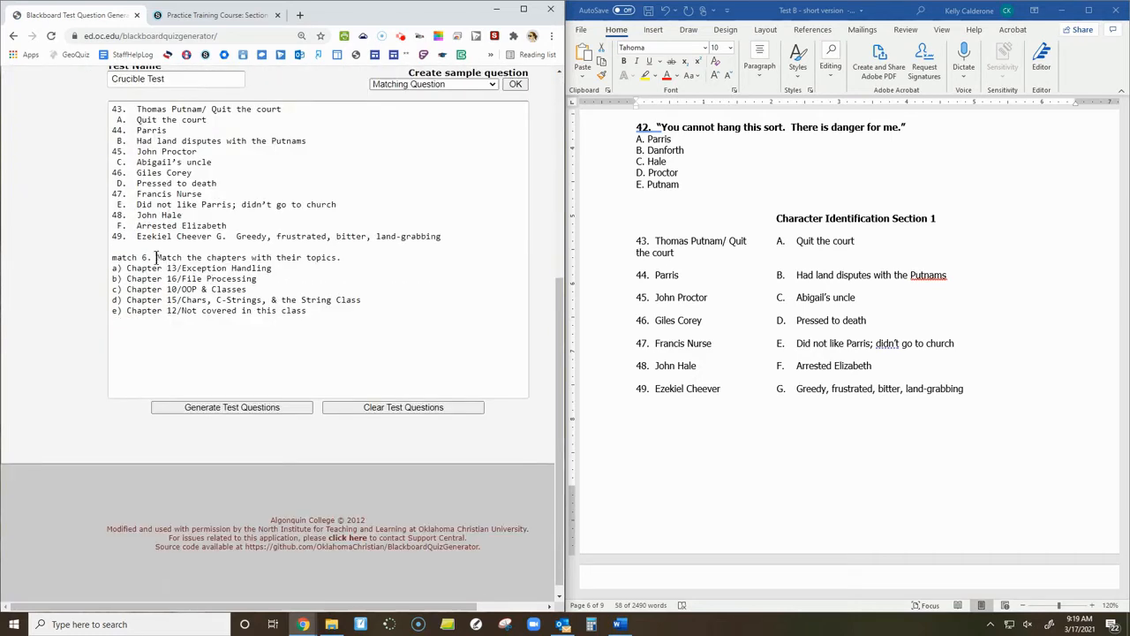
Examine the sample matching question's layout and put the tag "match" in front of item 43.
left_click_drag(113, 256, 313, 318)
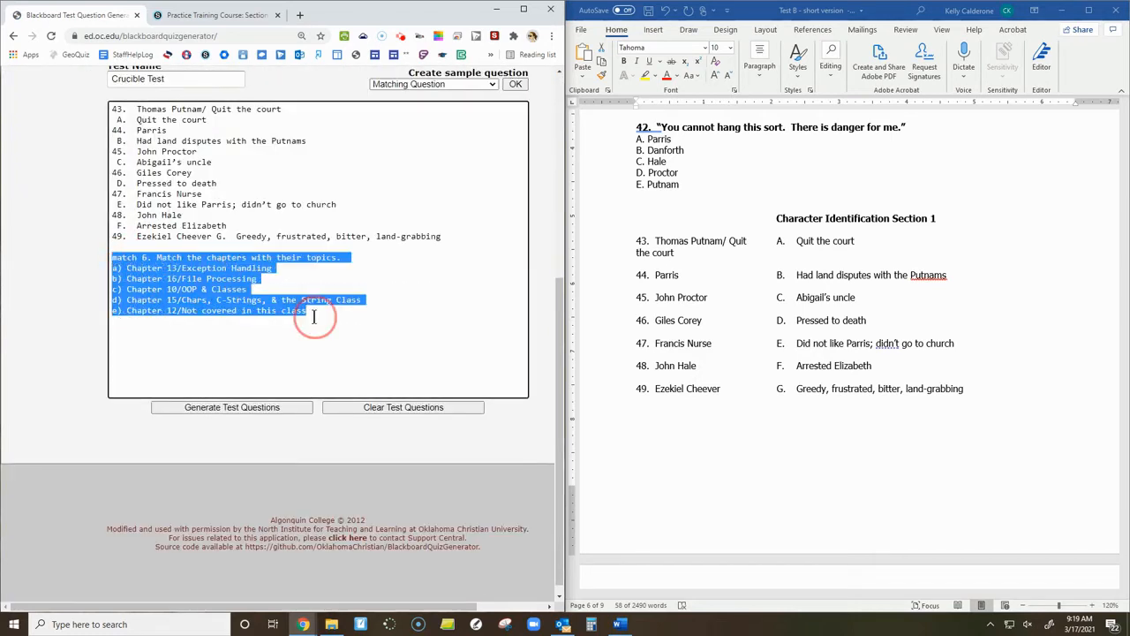
left_click(178, 289)
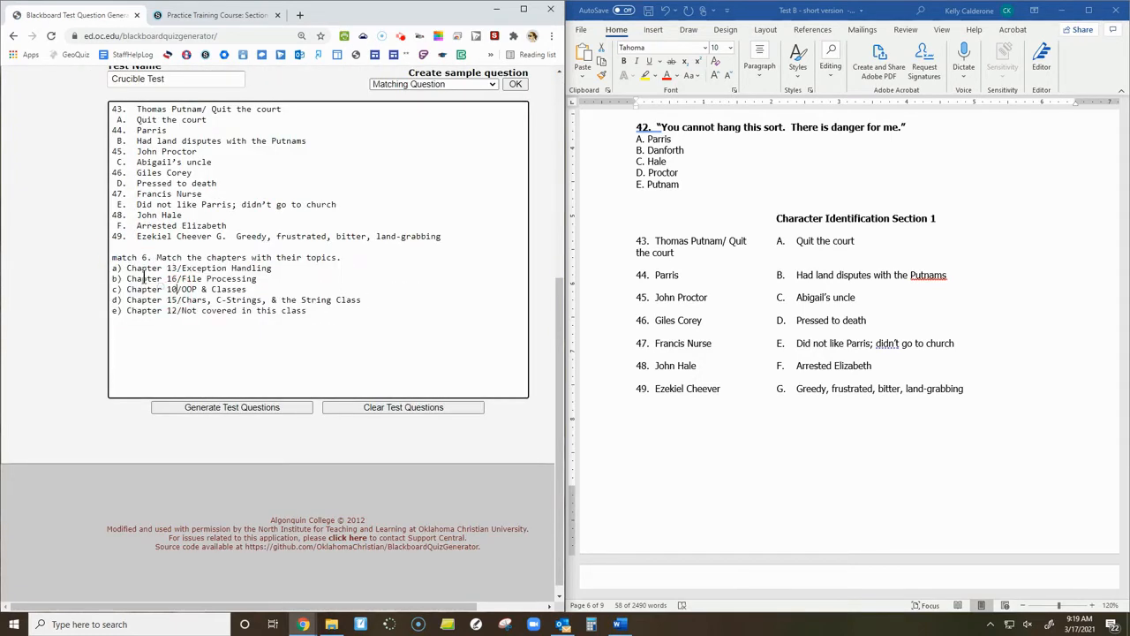
double_click(134, 257)
left_click(139, 257)
left_click(112, 109)
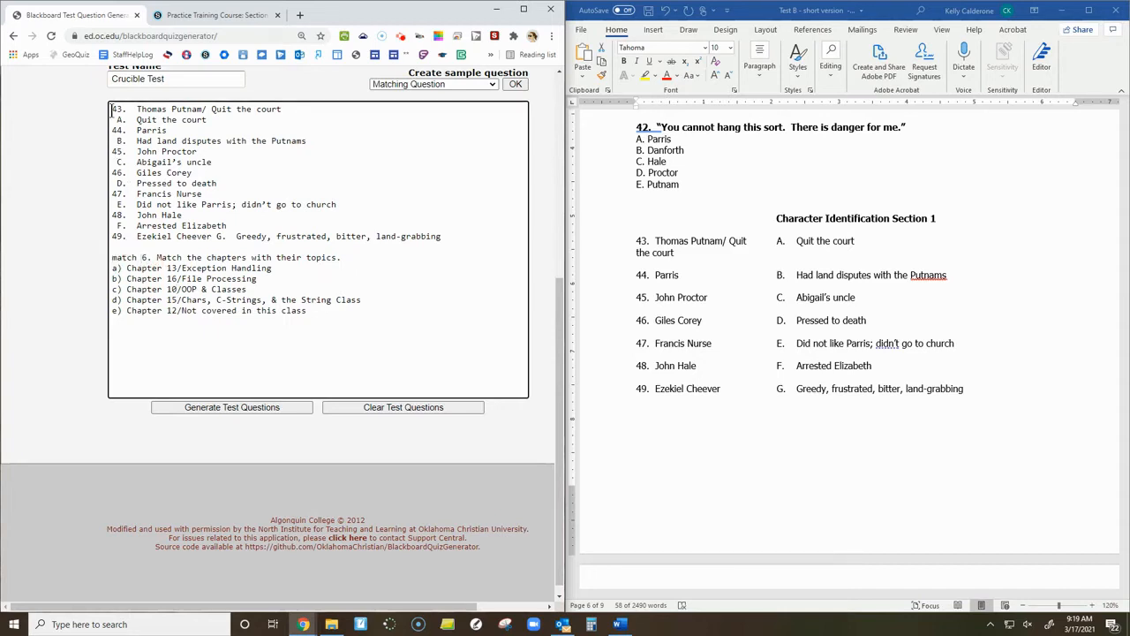
type("match")
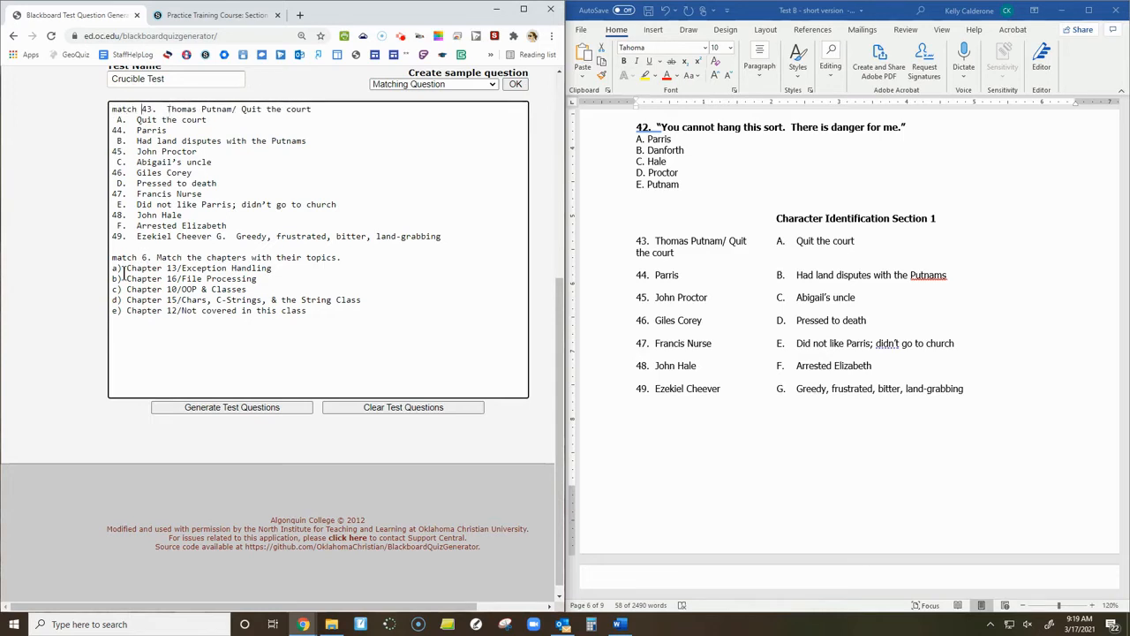
Rewrite the matching items under "match 43. Multiple Choice Section" as lettered lines pairing each character and description with a slash, like the sample.
double_click(179, 267)
scroll(177, 196, "up", 1)
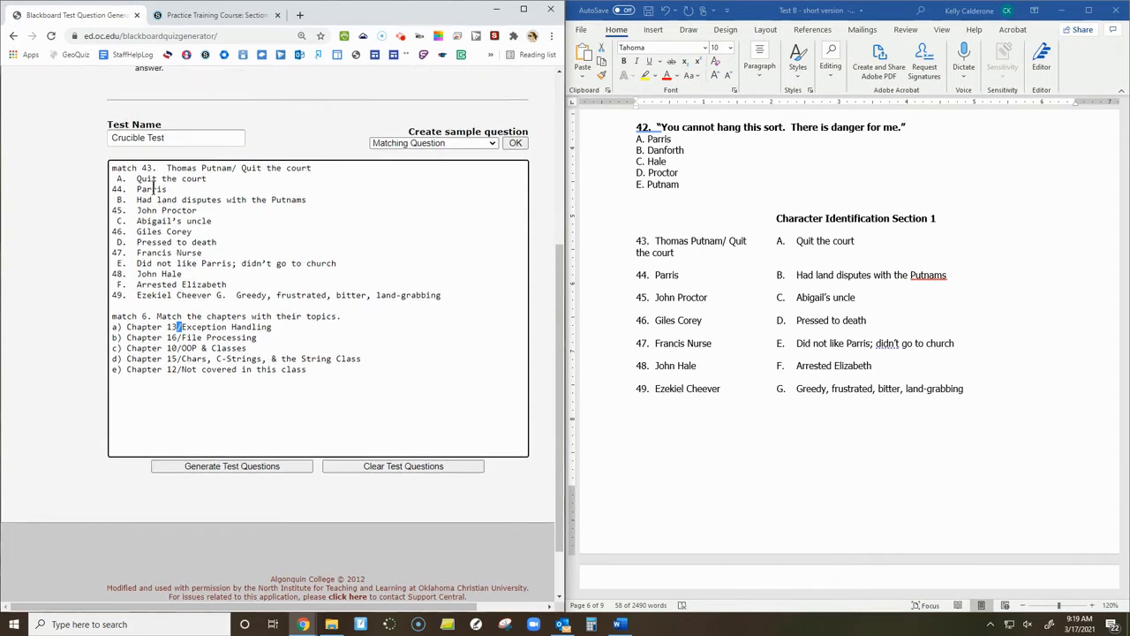
left_click(117, 179)
key("BackSpace")
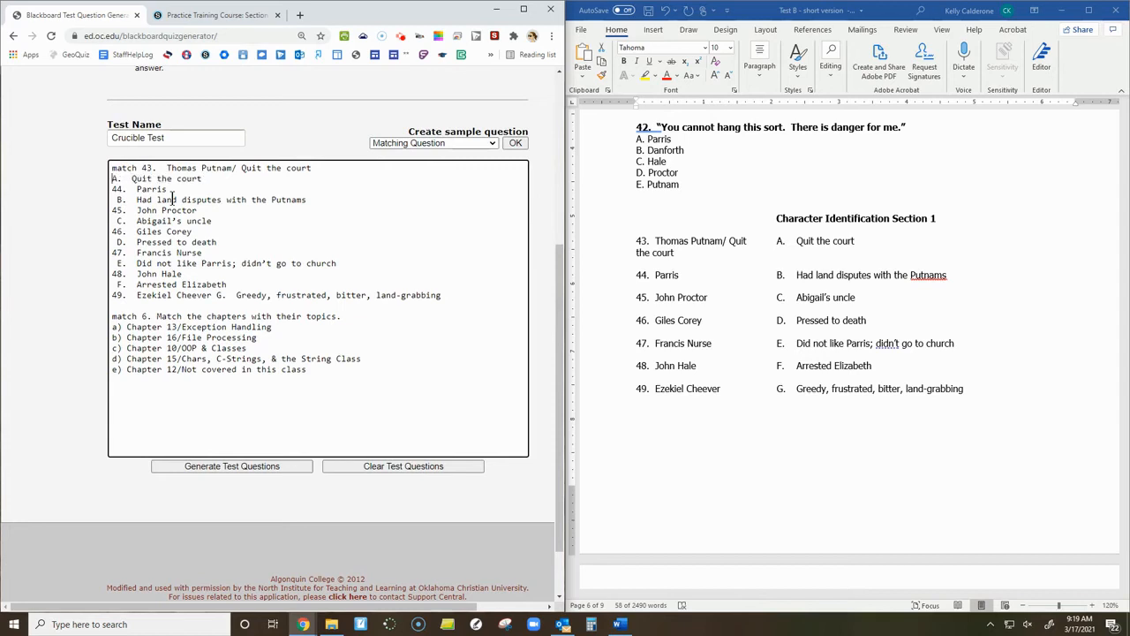
double_click(146, 190)
left_click(207, 180)
type("/")
key("ctrl+v")
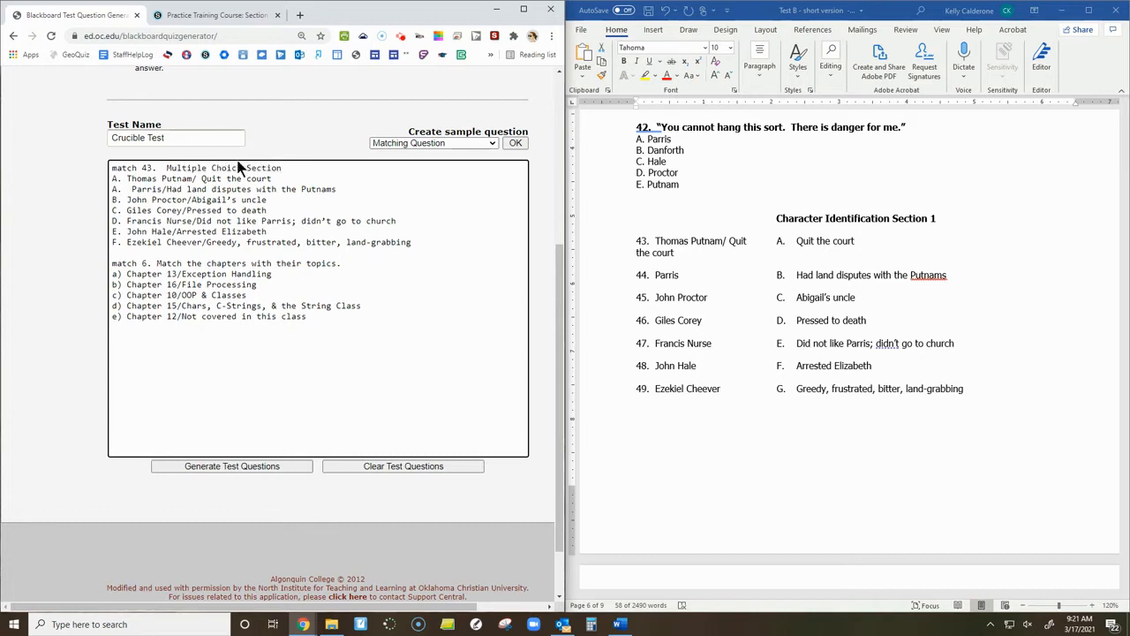
Delete the sample question about matching chapters with their topics, leaving only the reformatted matching question 43.
left_click_drag(112, 264, 343, 320)
key("BackSpace")
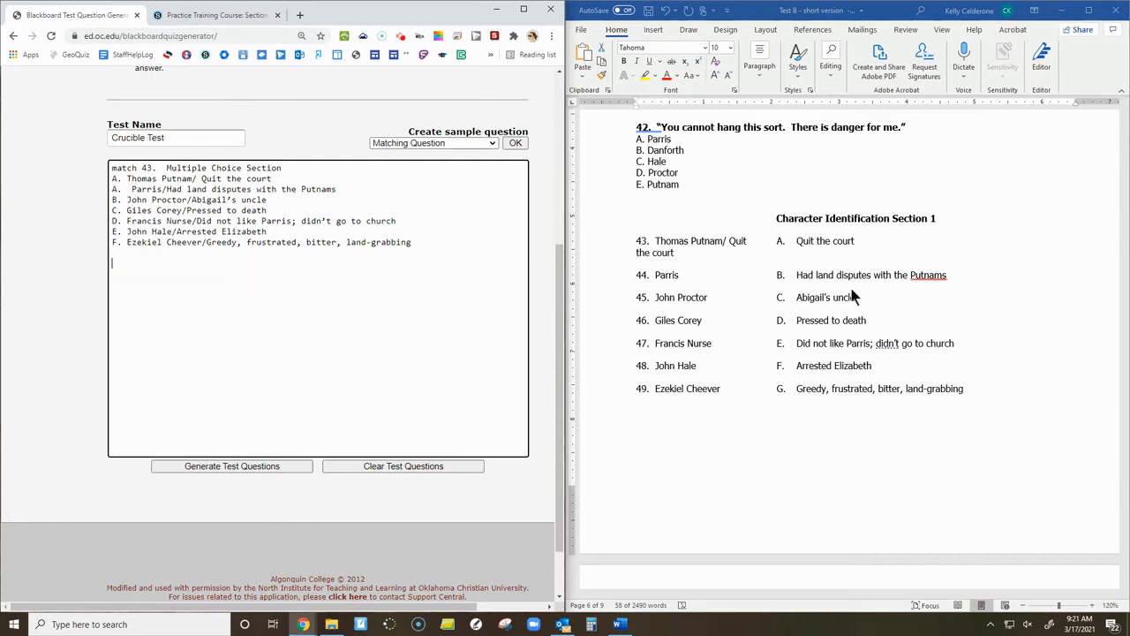
scroll(810, 311, "up", 2)
double_click(113, 179)
left_click(115, 189)
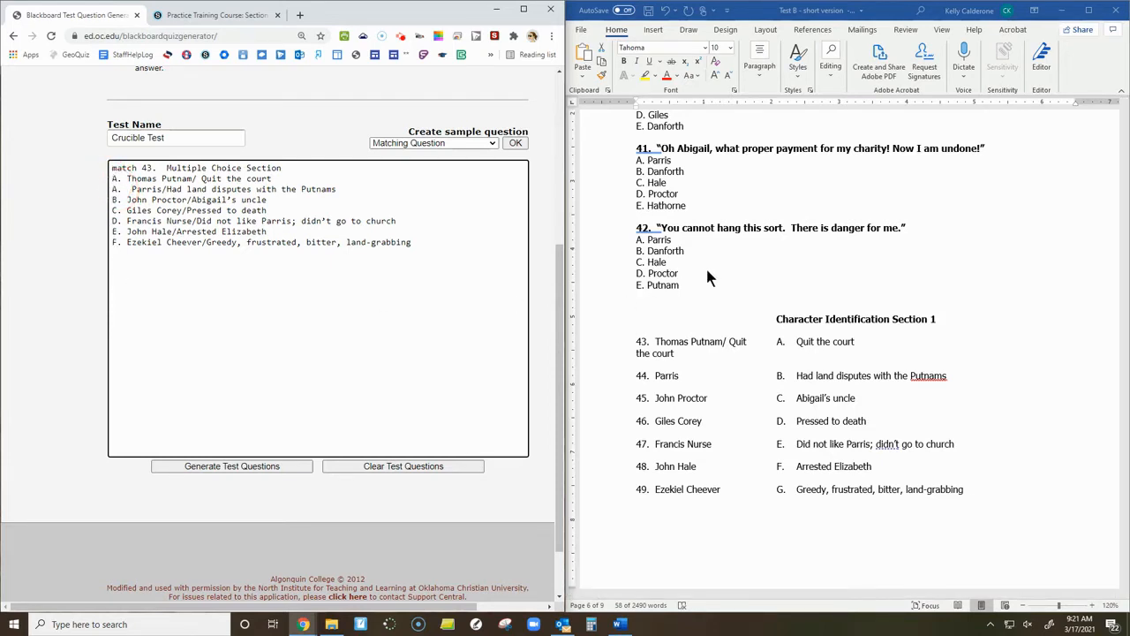
Add quotation questions 36 to 42 from the Word test below the matching question, with asterisks on correct answers C, E, D, D, B, D and A.
left_click(152, 167)
scroll(664, 289, "up", 2)
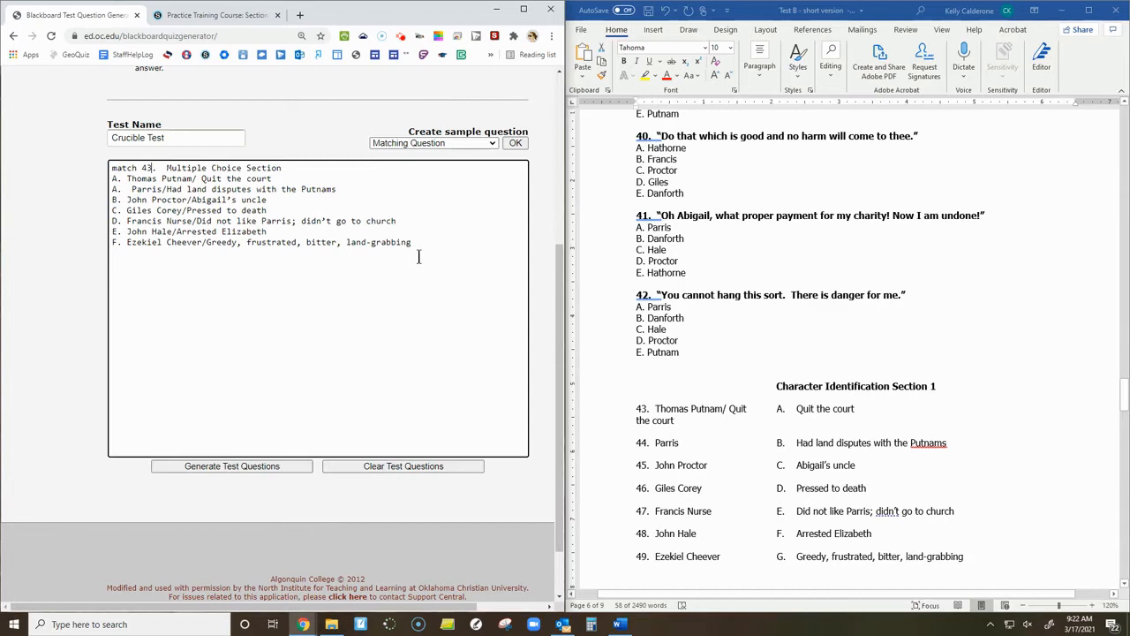
left_click_drag(679, 353, 623, 227)
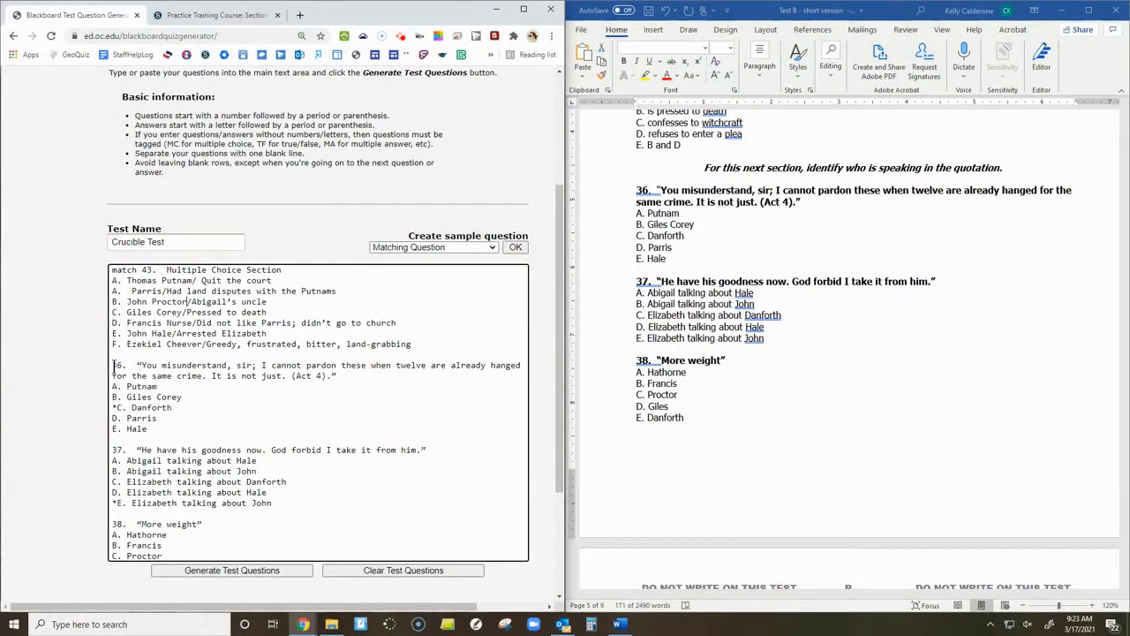
Review the matching question and quotation questions 36 and 37, and check the available sample question types.
left_click_drag(113, 365, 292, 510)
left_click(293, 512)
left_click_drag(112, 269, 186, 313)
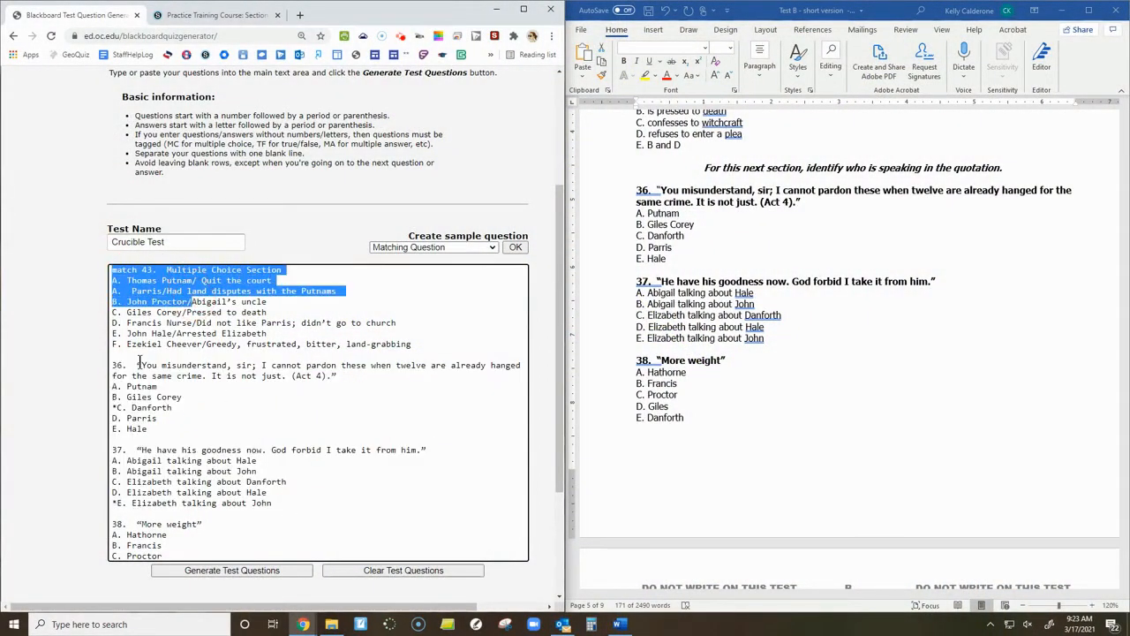
left_click(211, 434)
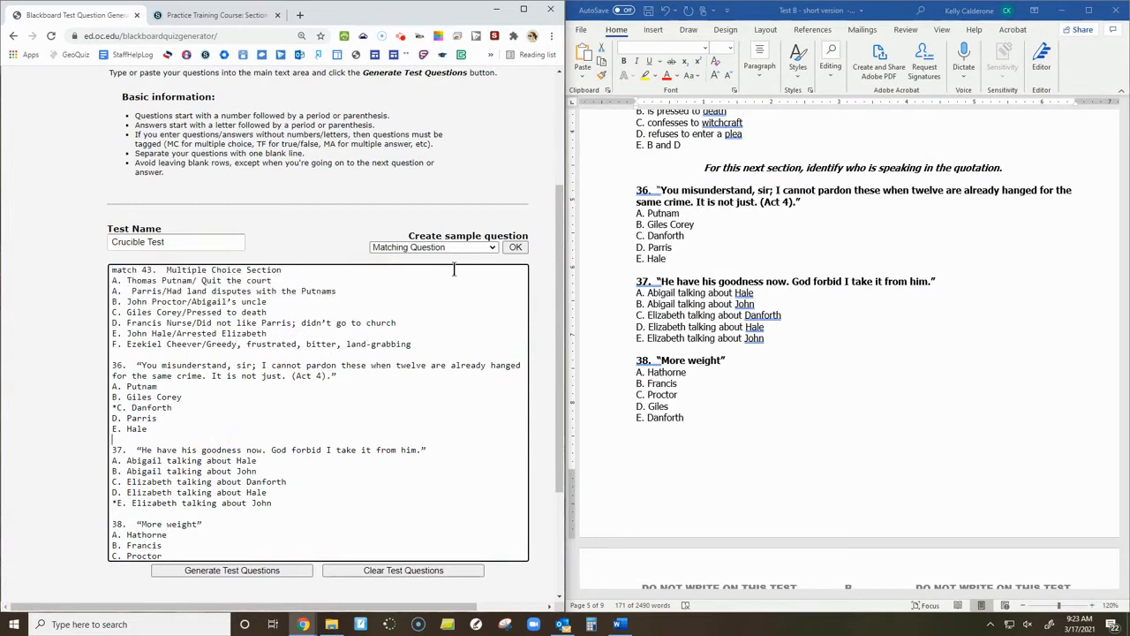
left_click(481, 251)
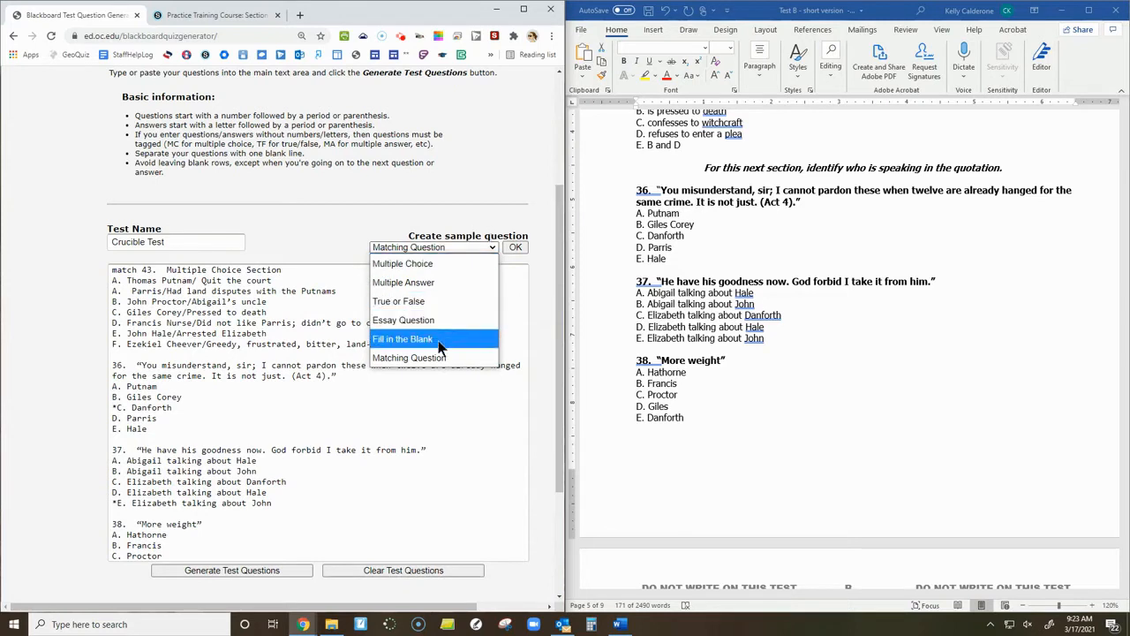
left_click(444, 422)
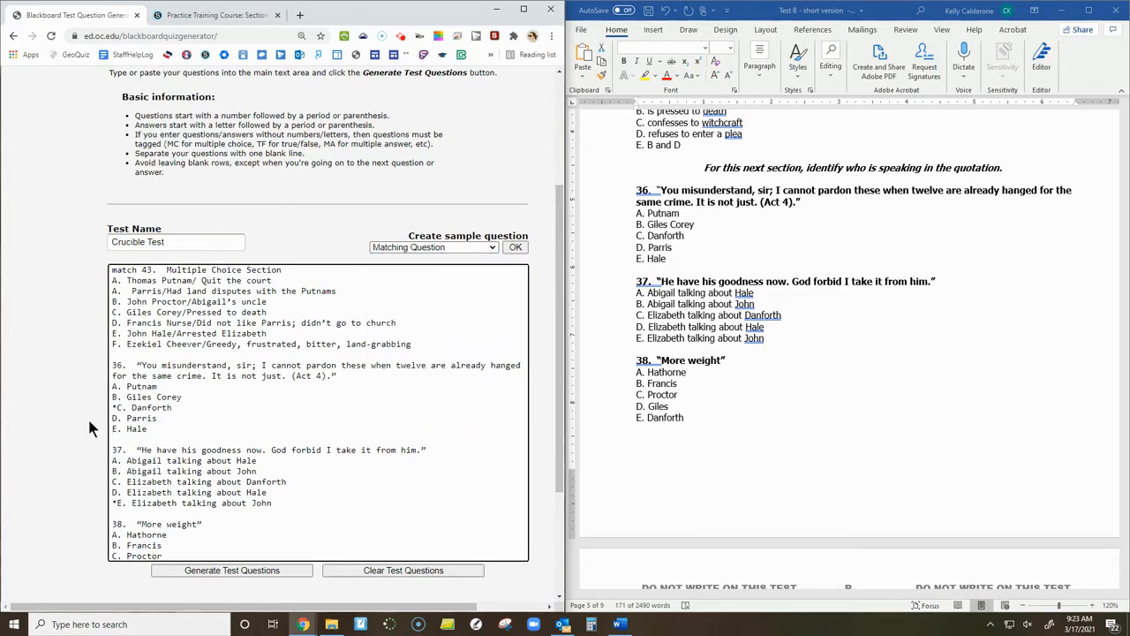
Generate the test questions for Crucible Test and check the generated result from the status message to the download options.
left_click(261, 572)
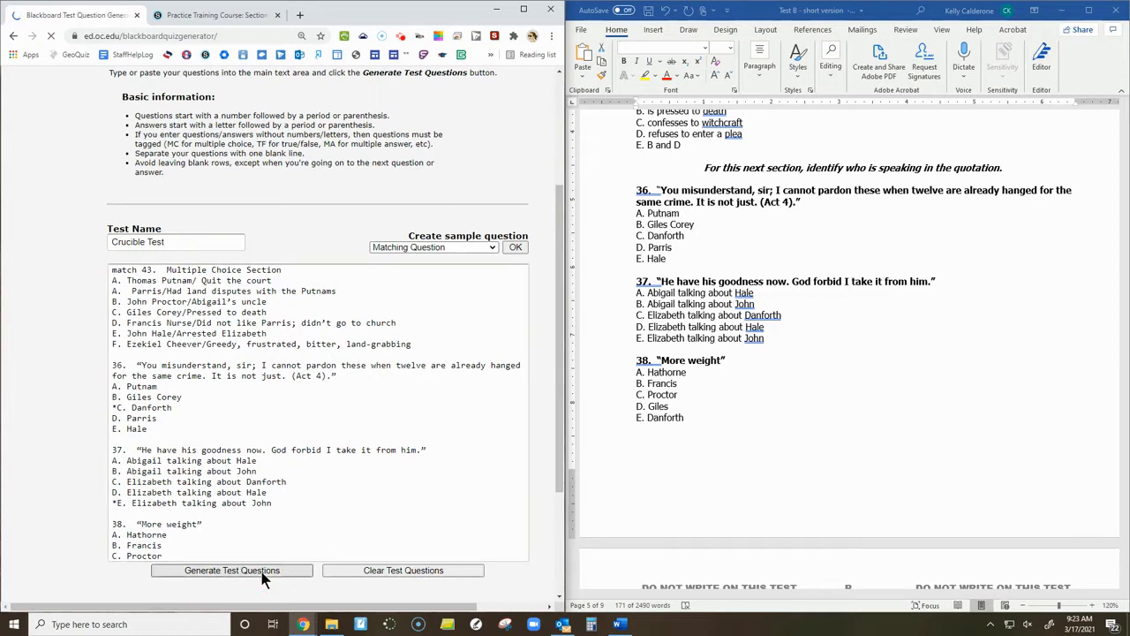
scroll(400, 332, "down", 8)
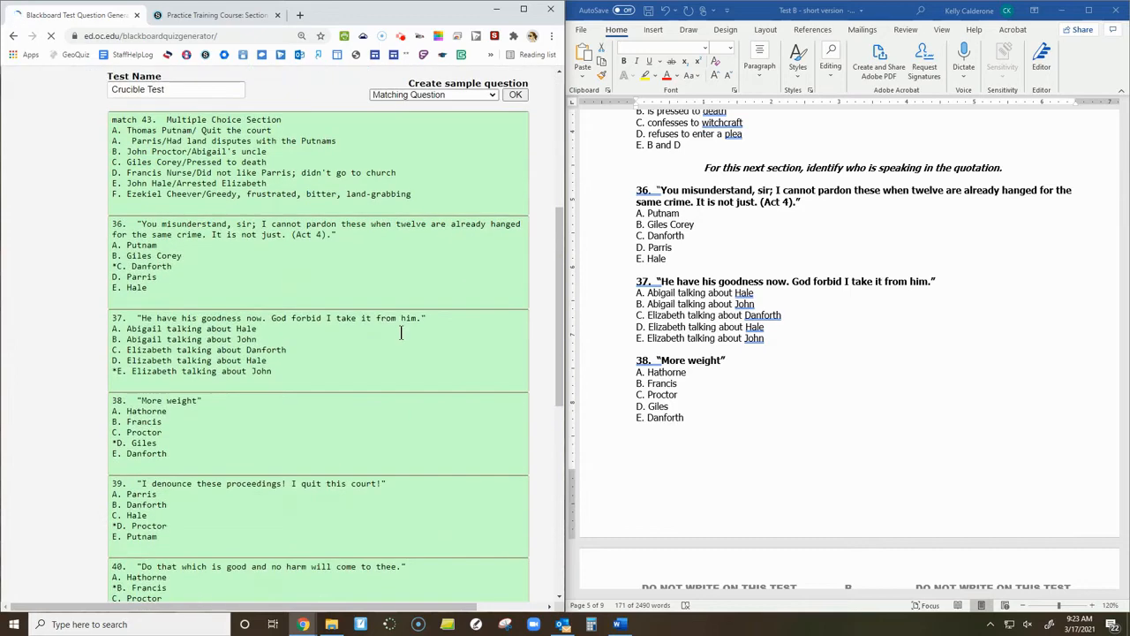
scroll(400, 332, "up", 6)
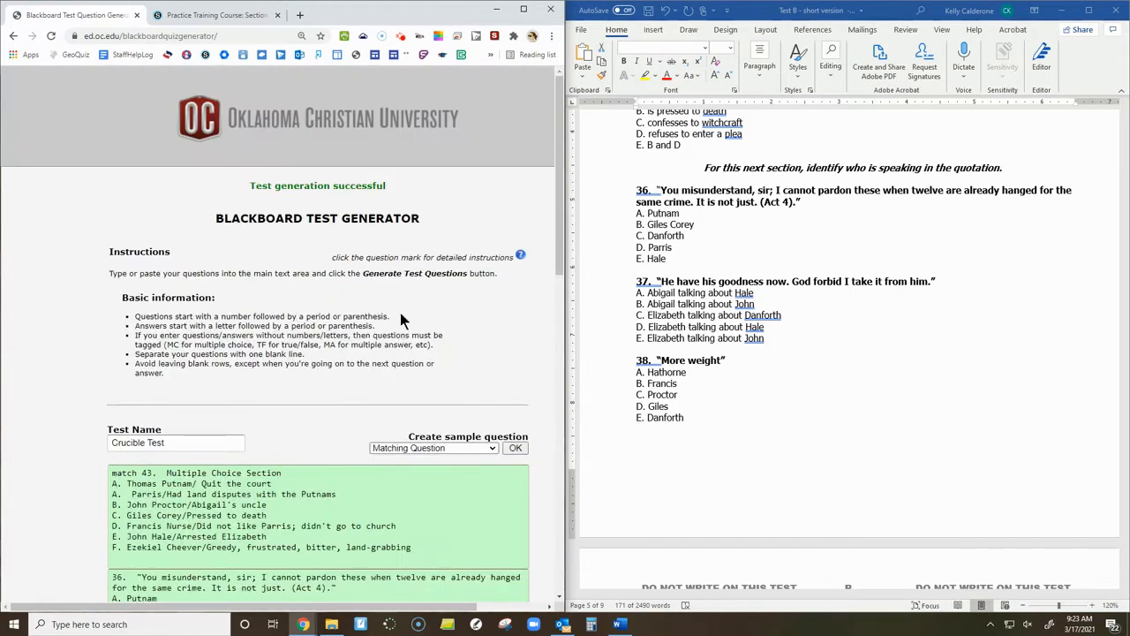
left_click_drag(249, 186, 416, 192)
scroll(369, 345, "down", 10)
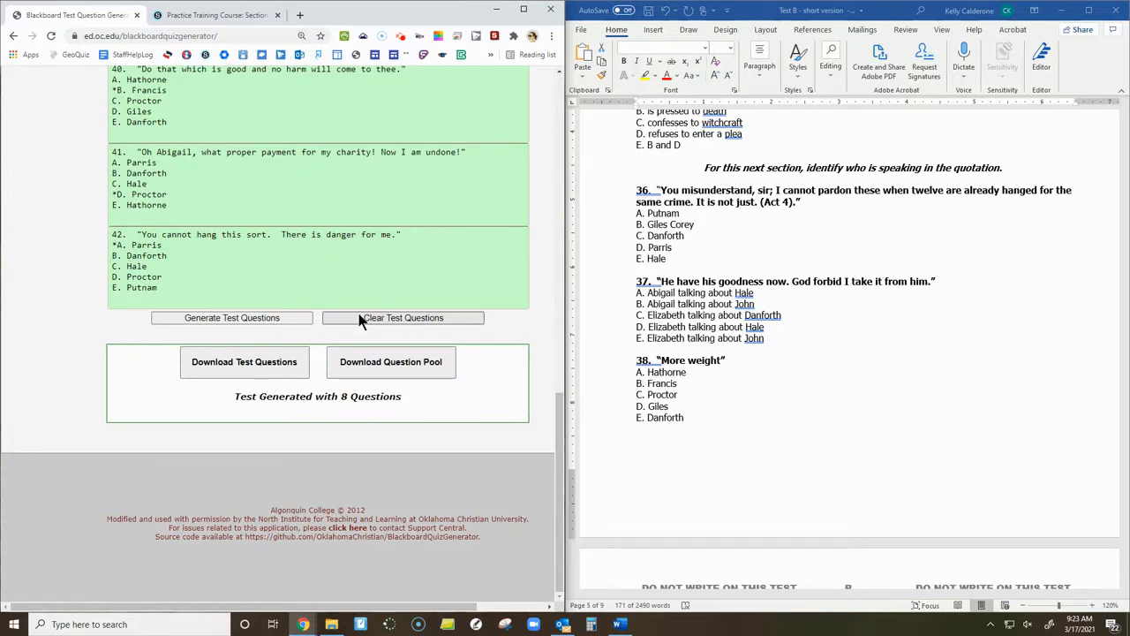
Download the generated questions as a question pool and locate the CrucibleTest zip file in the Downloads folder.
left_click(439, 363)
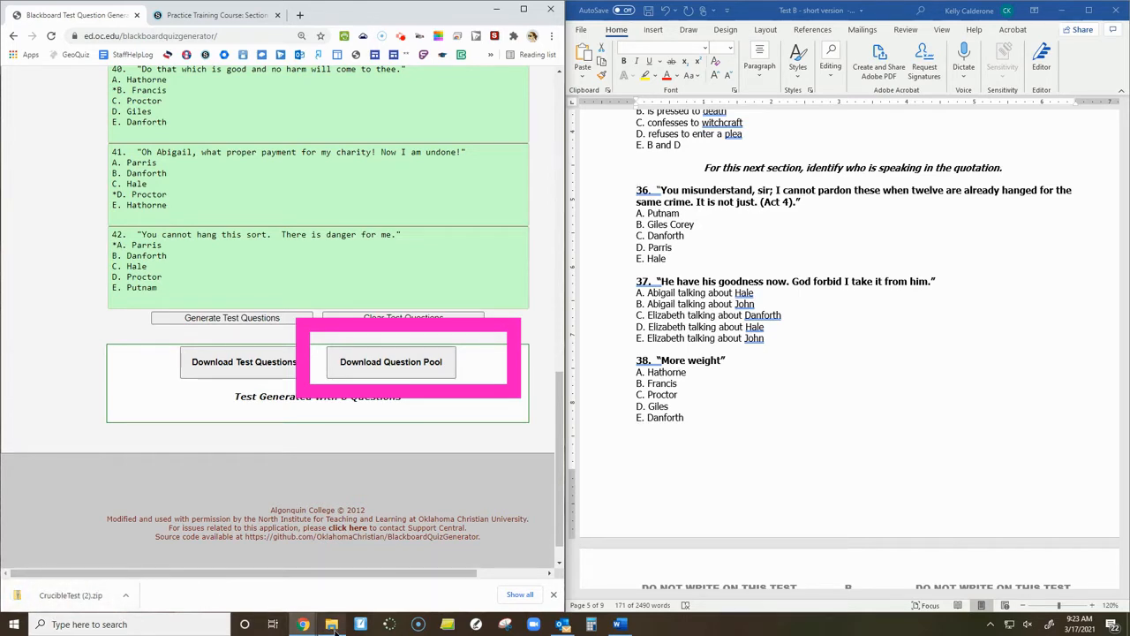
mouse_move(334, 629)
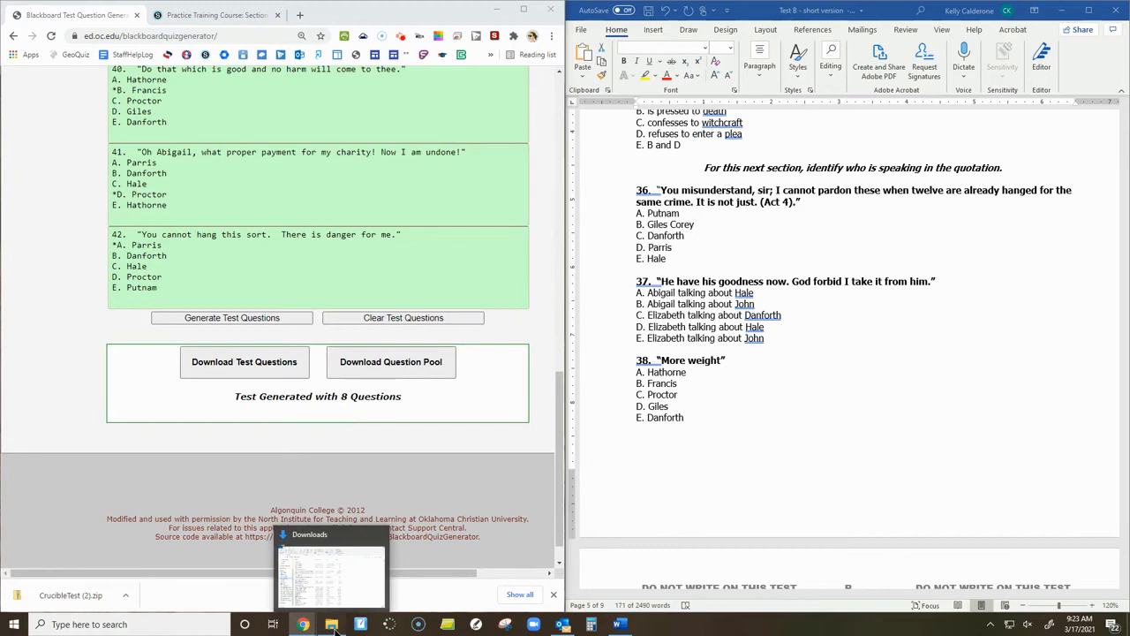
left_click(333, 629)
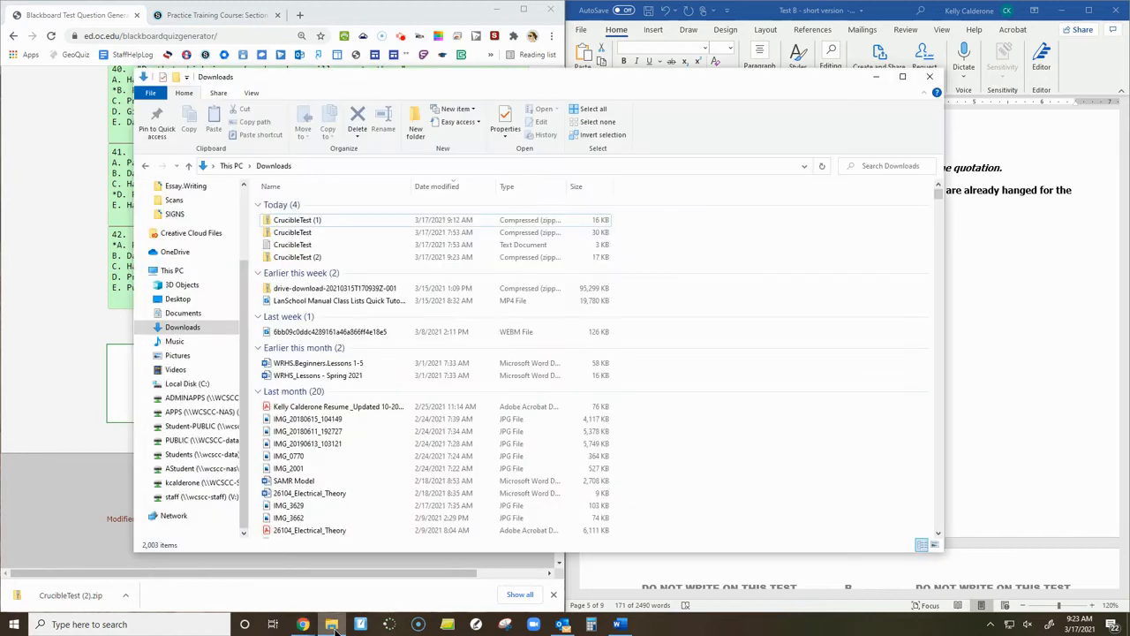
left_click(366, 219)
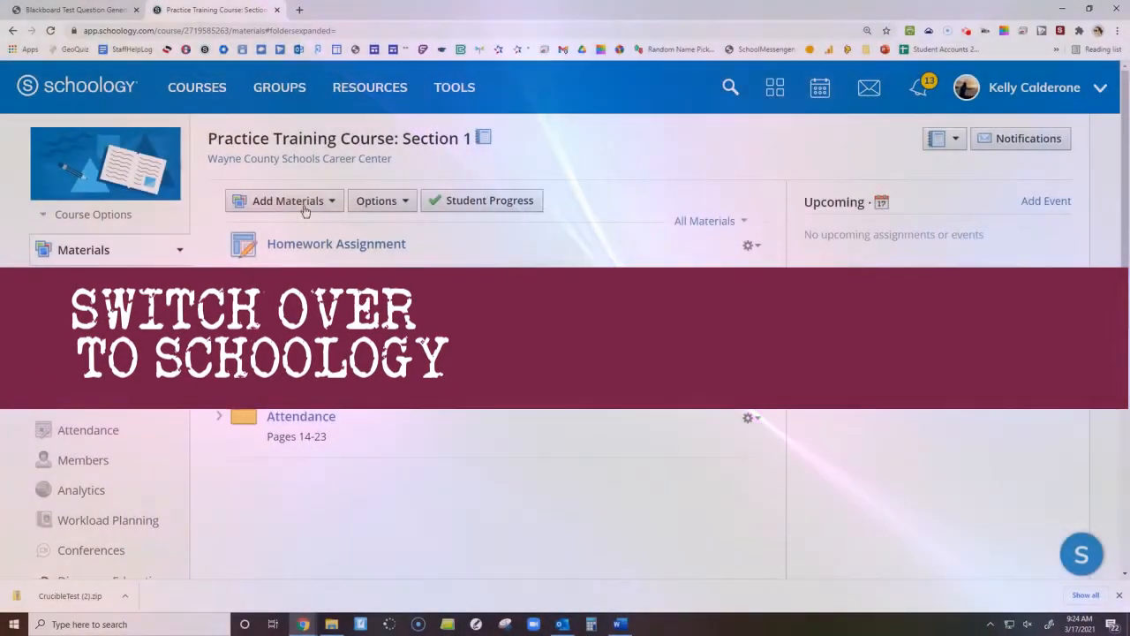
Switch to the Practice Training Course in Schoology and create a test/quiz named "Crucible Test" in the category test.
scroll(323, 456, "down", 2)
scroll(338, 466, "up", 1)
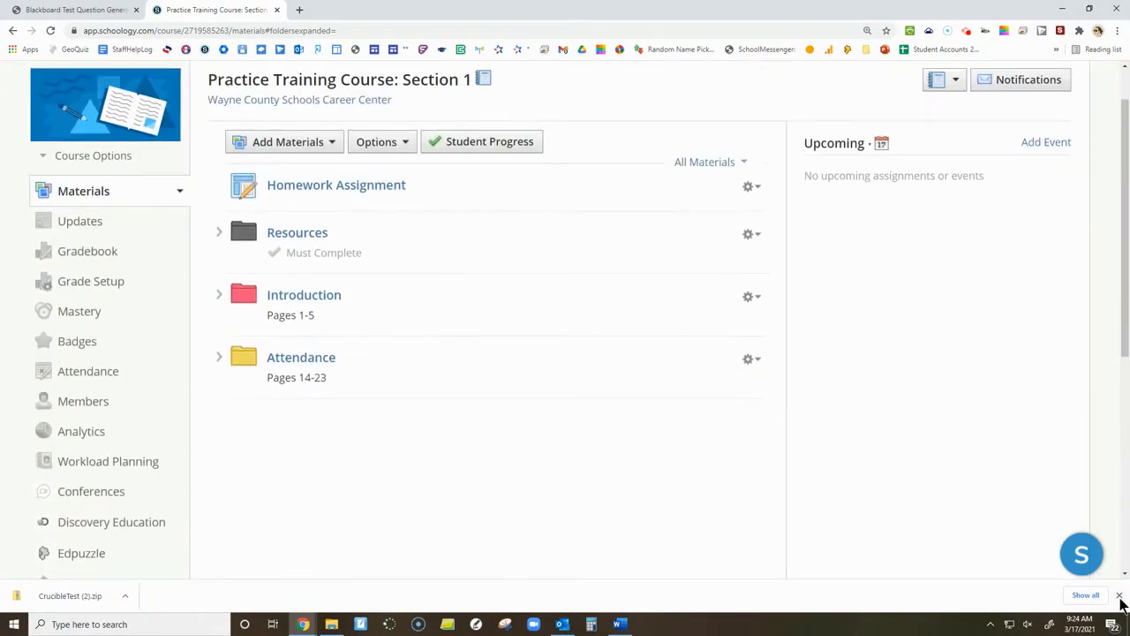
left_click(1119, 597)
left_click(298, 142)
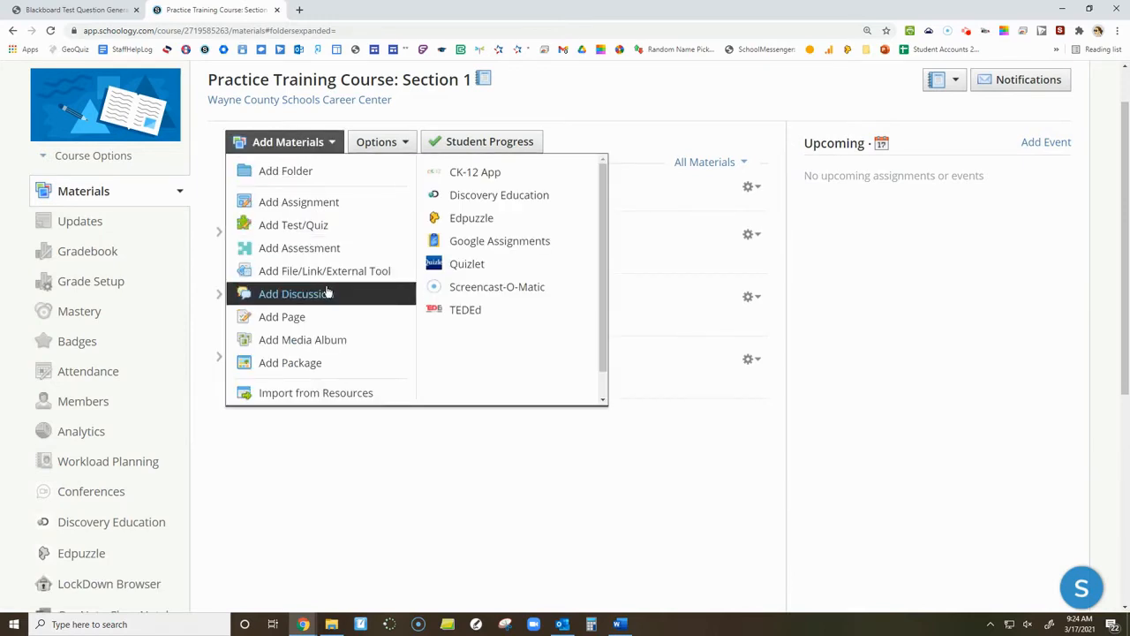
left_click(303, 143)
left_click(303, 143)
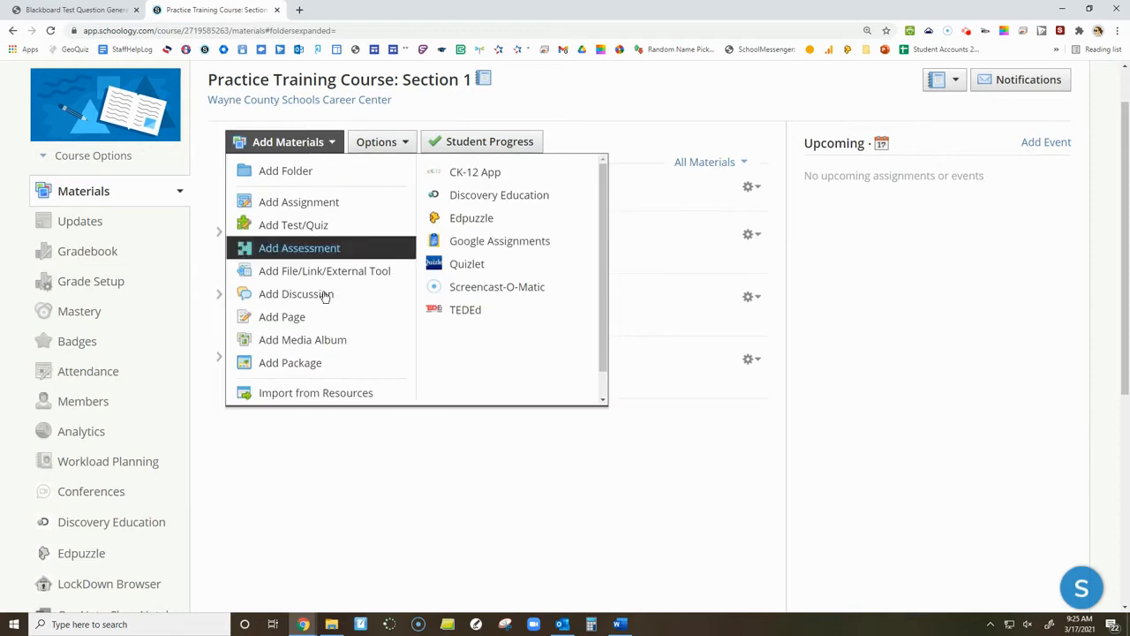
left_click(295, 227)
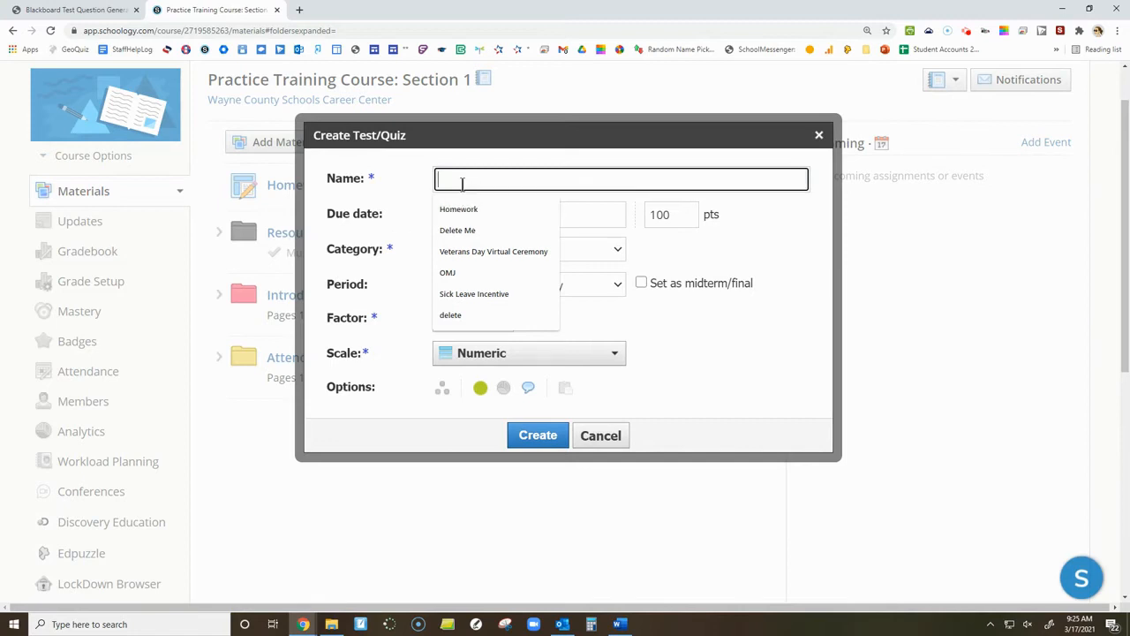
type("Crucible Test")
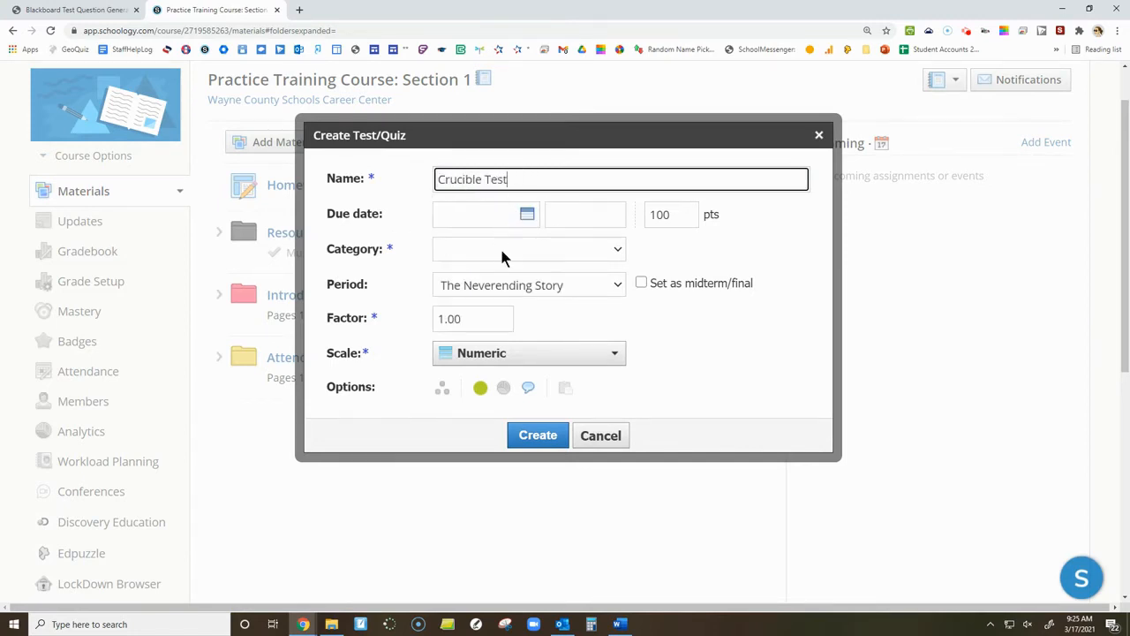
left_click(501, 252)
left_click(501, 314)
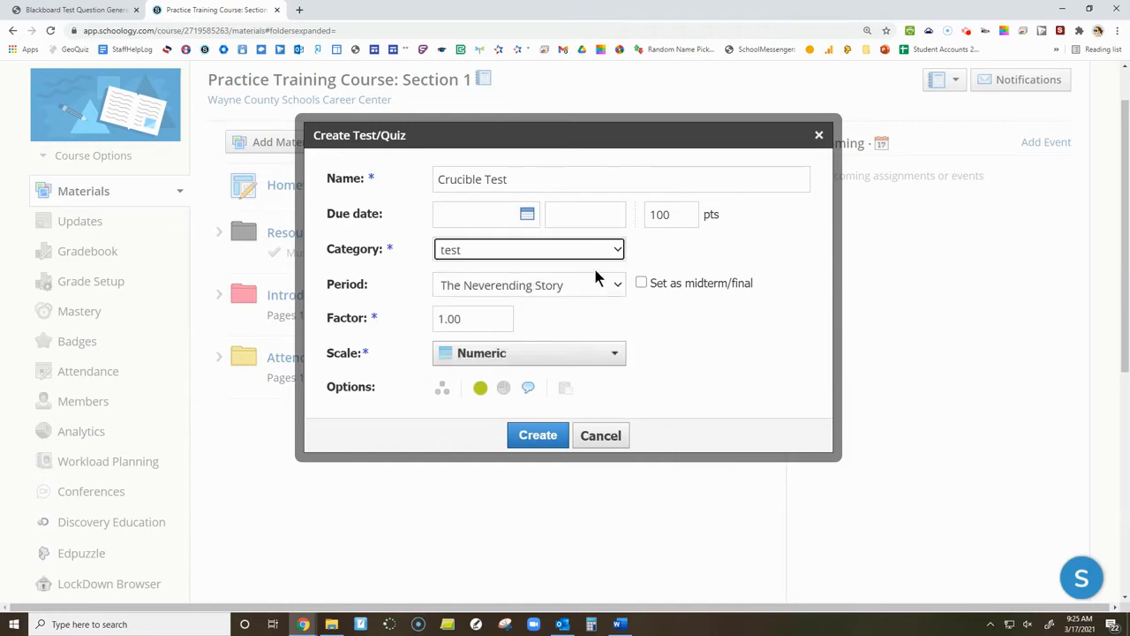
left_click(538, 434)
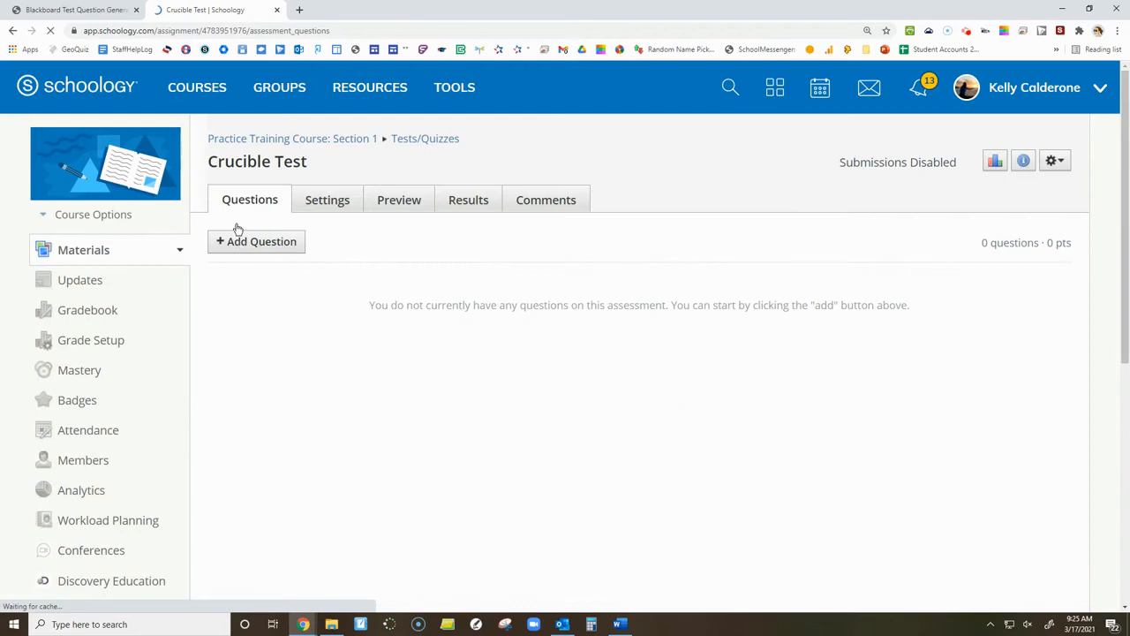
Import the questions into the Crucible Test from the Blackboard 7.1 - 9.0 file CrucibleTest (2) in Downloads.
left_click(229, 248)
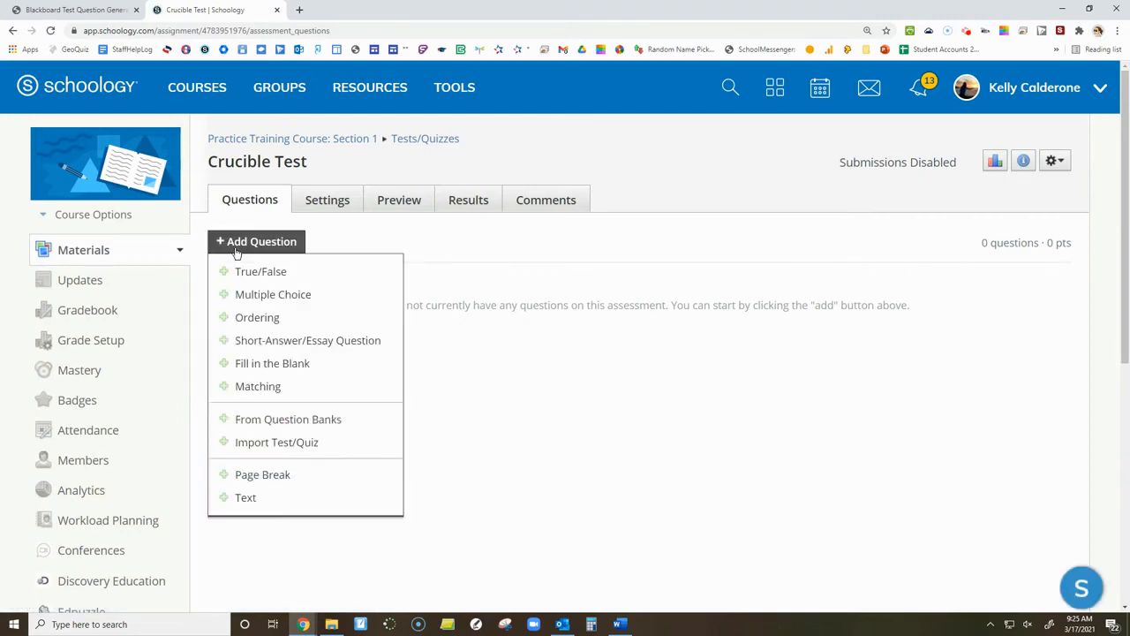
left_click(295, 452)
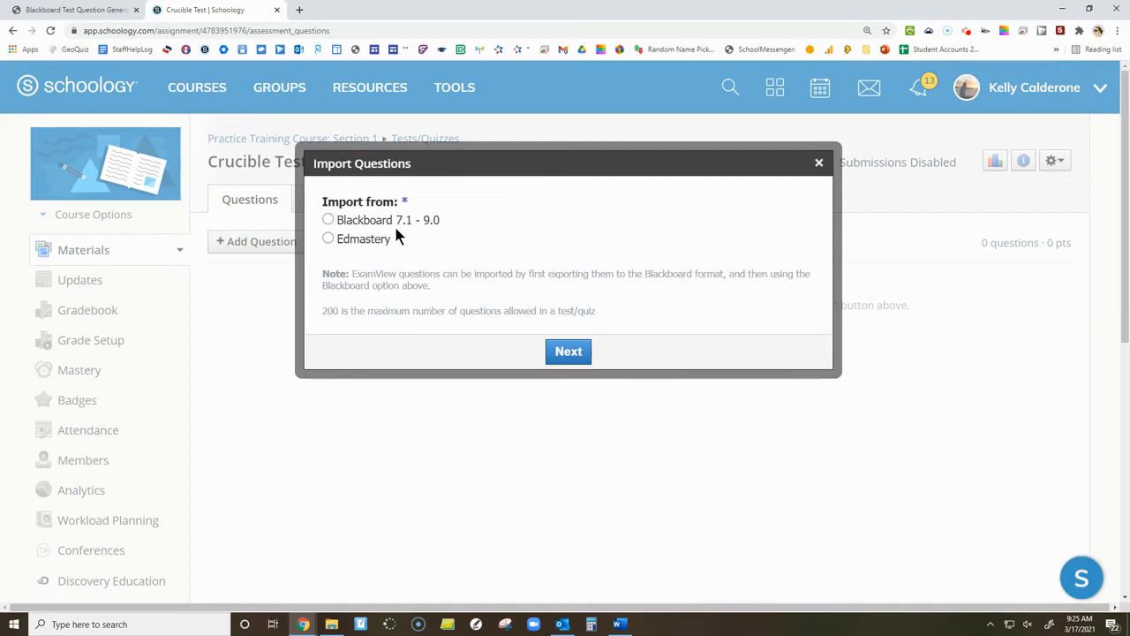
left_click(328, 220)
left_click(569, 351)
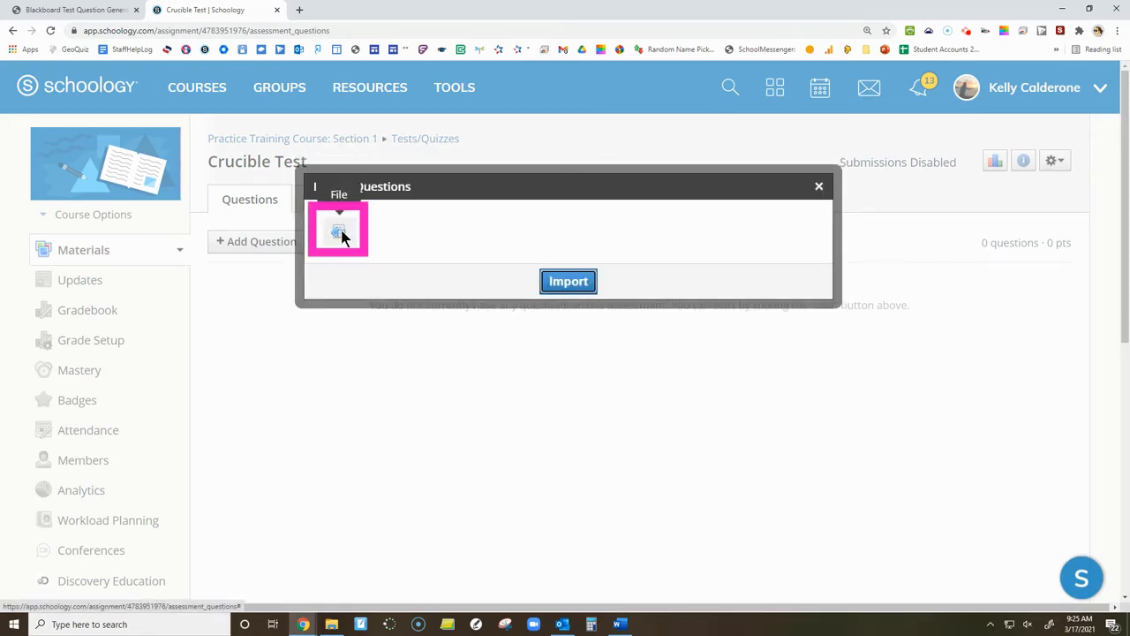
left_click(340, 232)
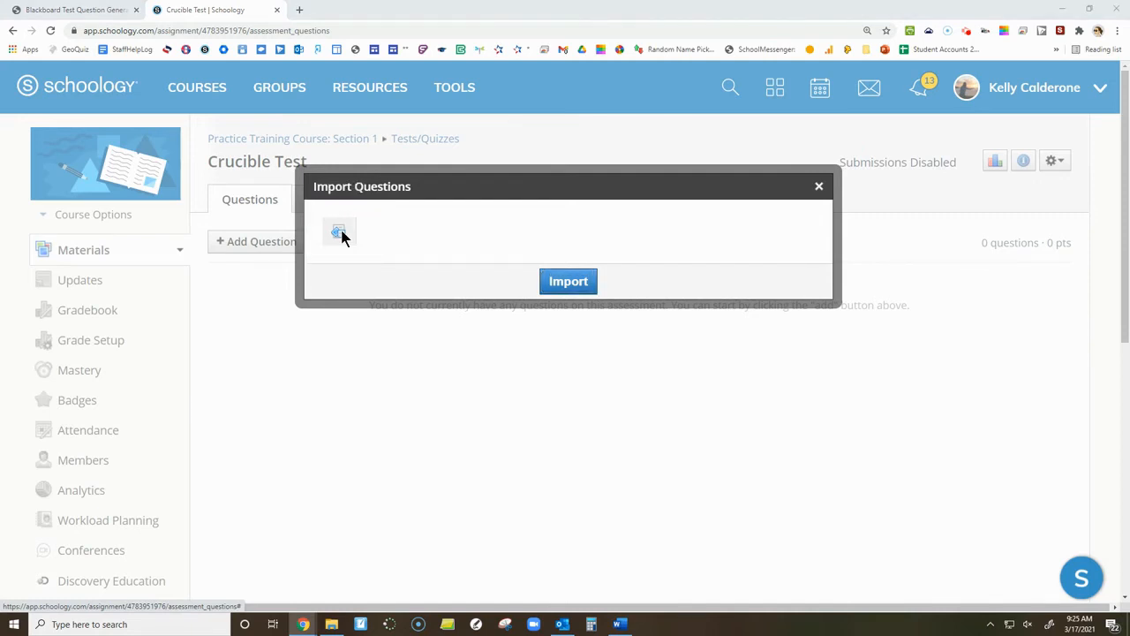
left_click(78, 166)
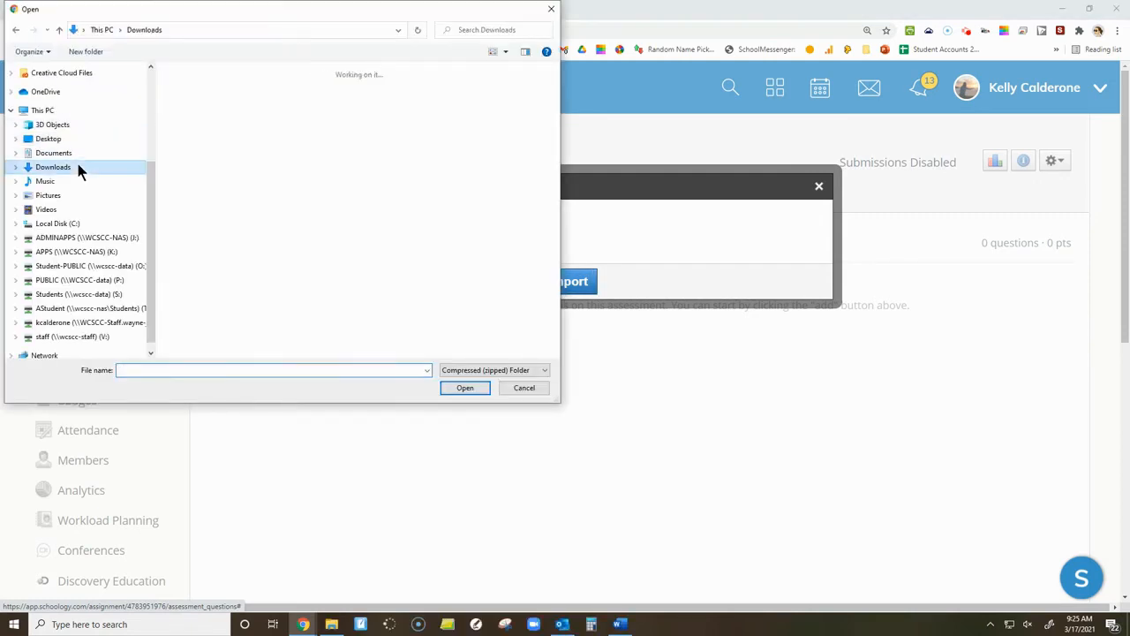
left_click(202, 113)
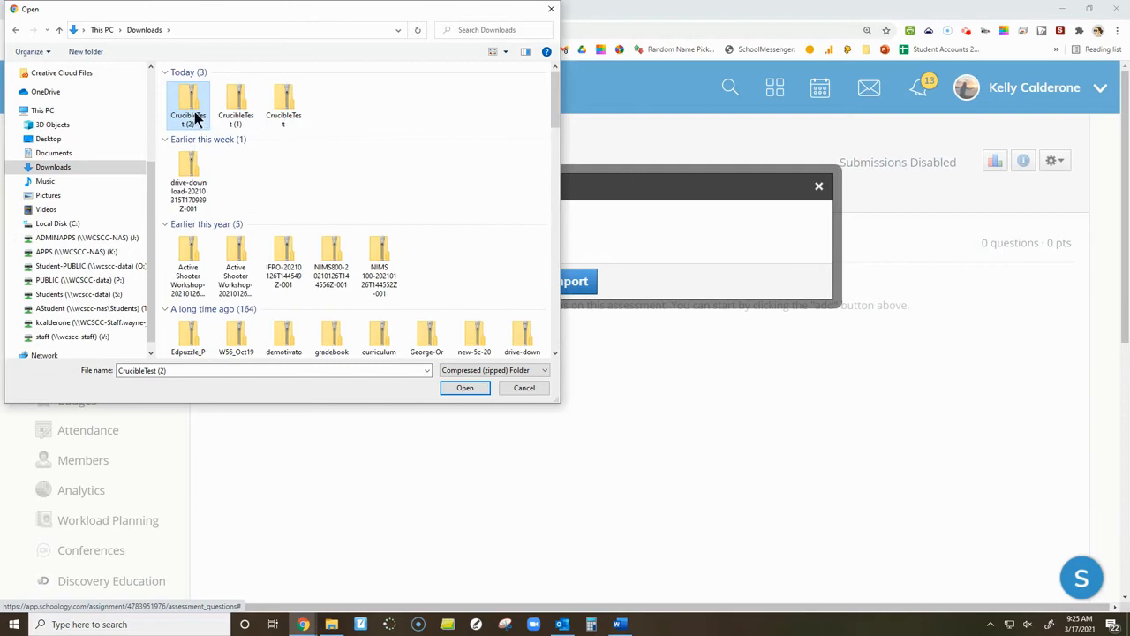
left_click(463, 387)
left_click(574, 293)
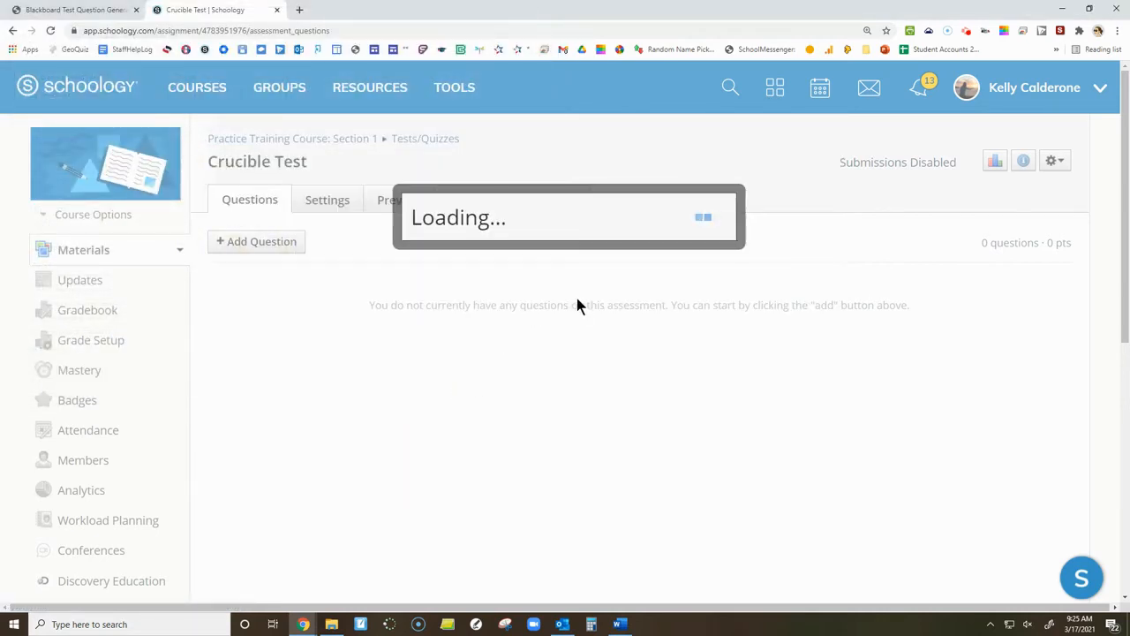
Look through the imported matching and multiple-choice questions in the Crucible Test's question list.
scroll(538, 304, "down", 3)
scroll(526, 325, "down", 3)
scroll(526, 325, "up", 5)
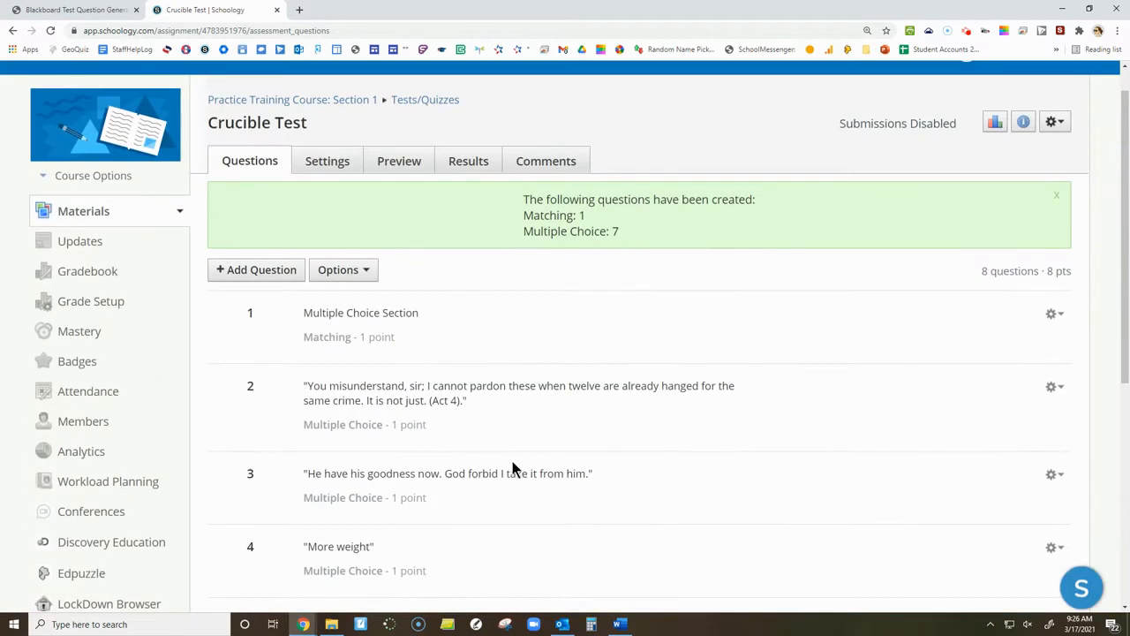
scroll(418, 413, "down", 3)
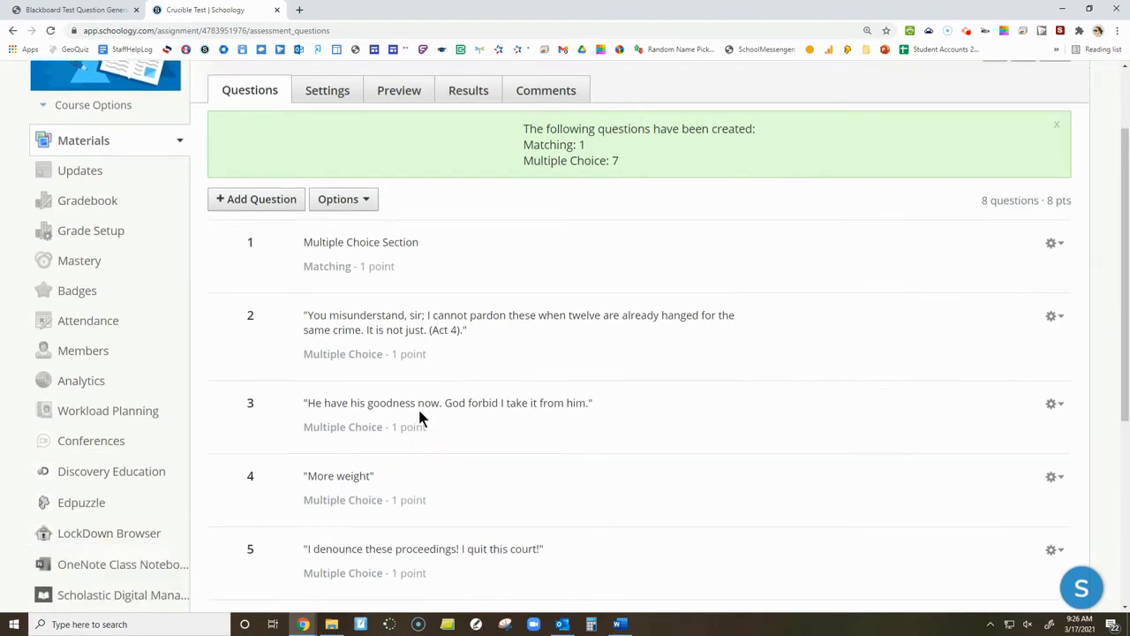
scroll(419, 411, "up", 3)
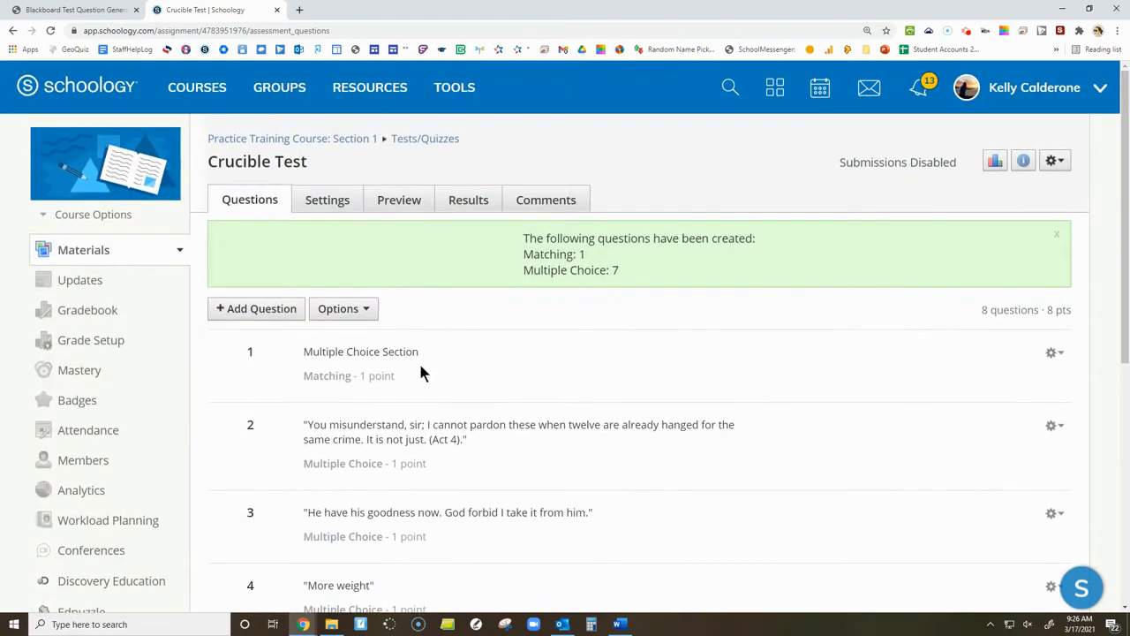
Preview the Crucible Test and try sample answers in the matching question and the first two multiple-choice questions.
left_click(400, 201)
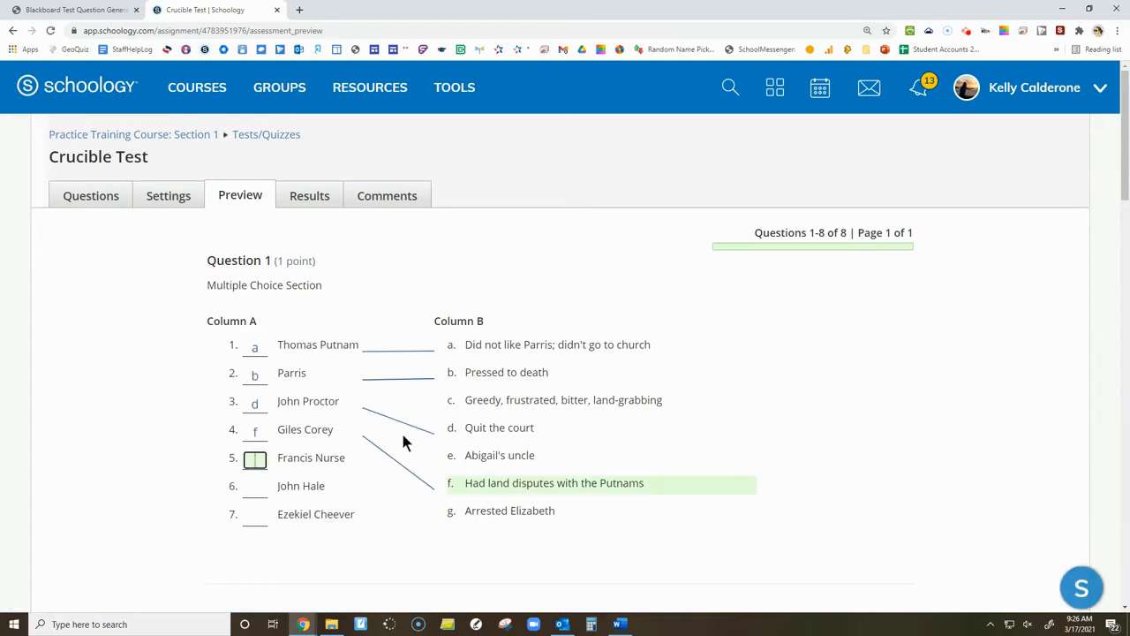
scroll(401, 435, "down", 3)
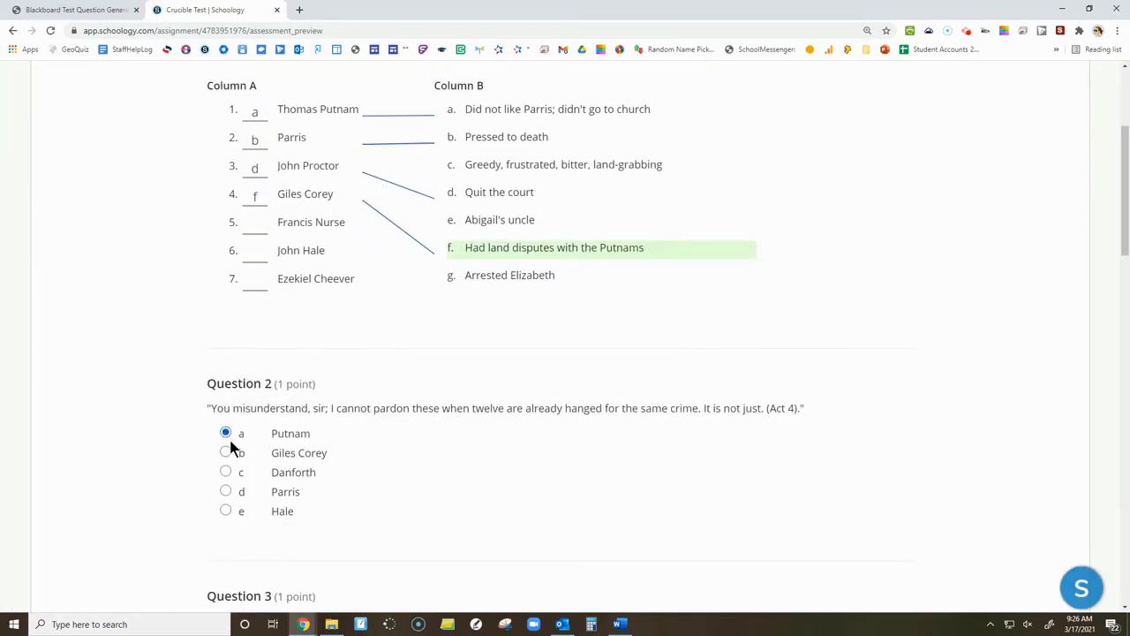
scroll(229, 442, "down", 4)
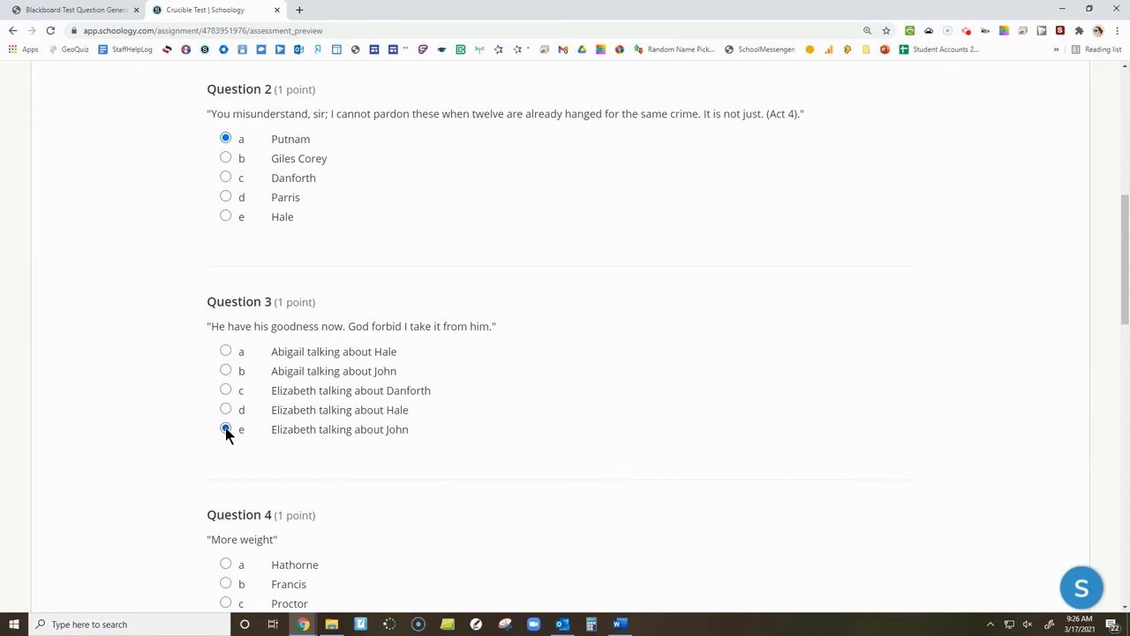
Look through the remaining multiple-choice questions in the Crucible Test preview and return to its beginning.
scroll(261, 447, "down", 11)
scroll(261, 448, "down", 3)
scroll(263, 449, "up", 6)
right_click(262, 449)
left_click(243, 390)
scroll(247, 388, "up", 14)
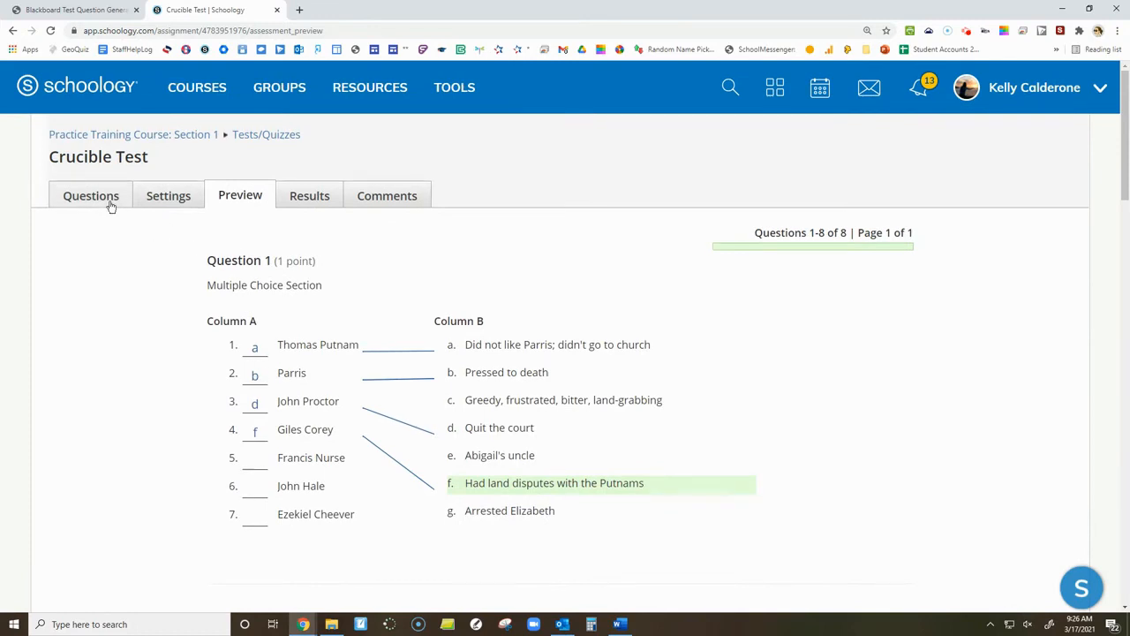
Open question 1, the matching question, for editing from the question list and view the content types that can be inserted.
left_click(91, 198)
left_click(611, 98)
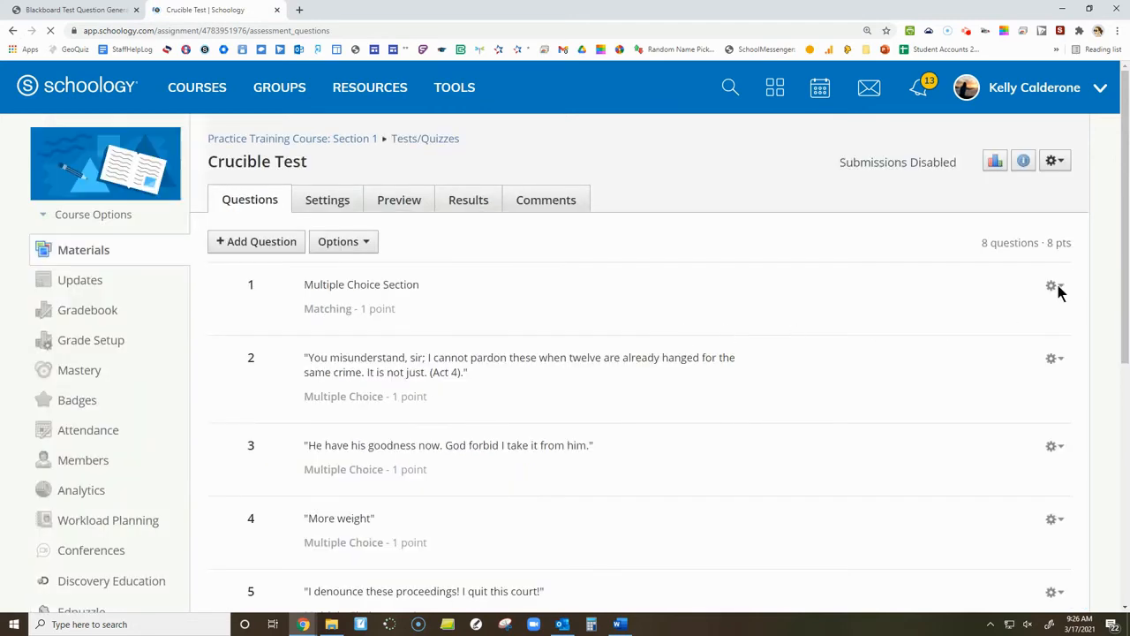
left_click(1055, 286)
left_click(1042, 314)
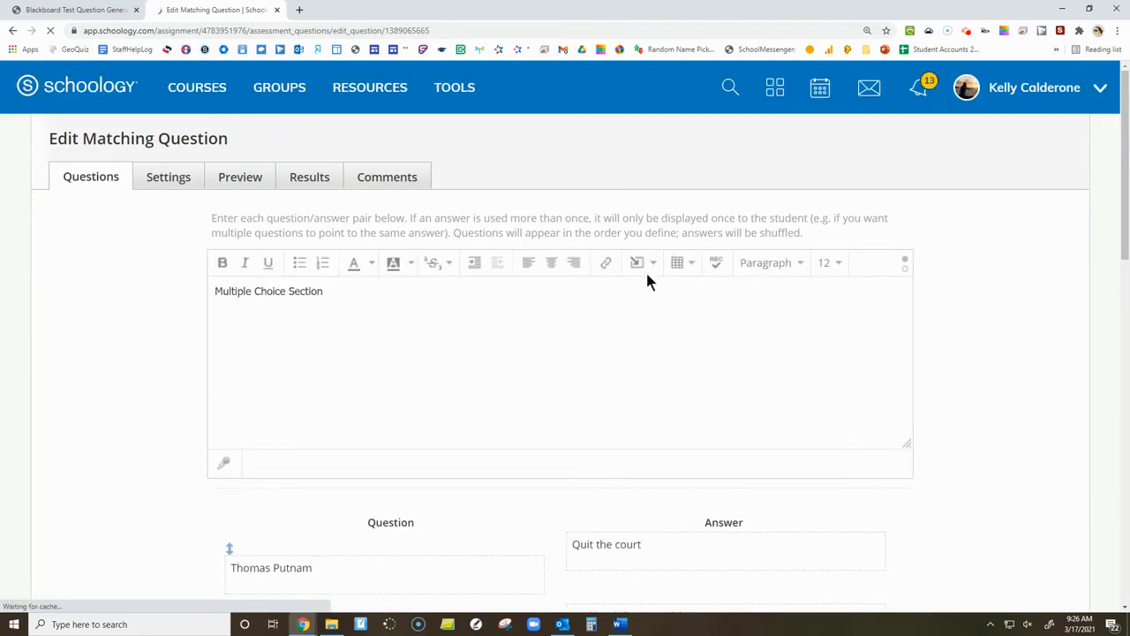
left_click(648, 266)
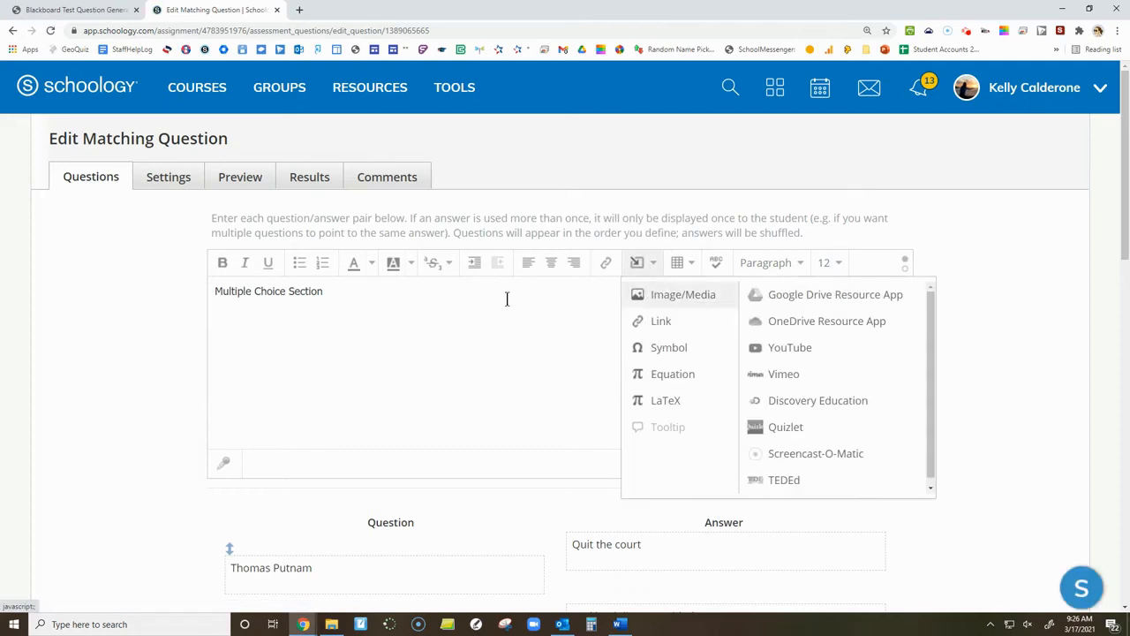
Format the "Multiple Choice Section" text of the matching question in bold at size 18 and save the question.
left_click(406, 298)
left_click_drag(406, 298, 192, 295)
left_click(222, 263)
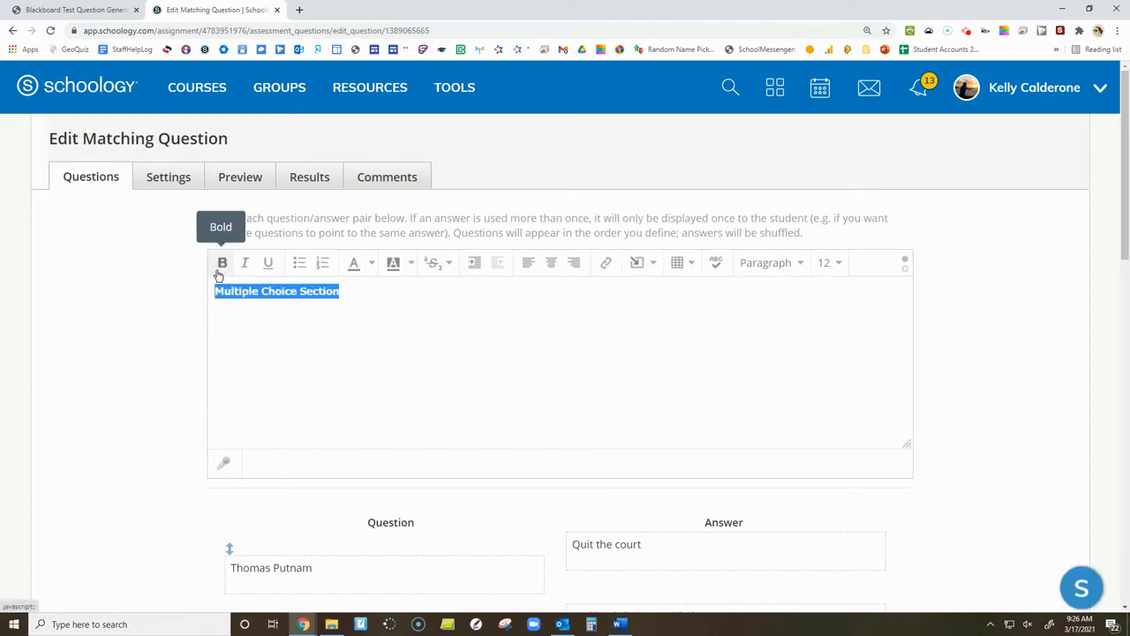
left_click(827, 265)
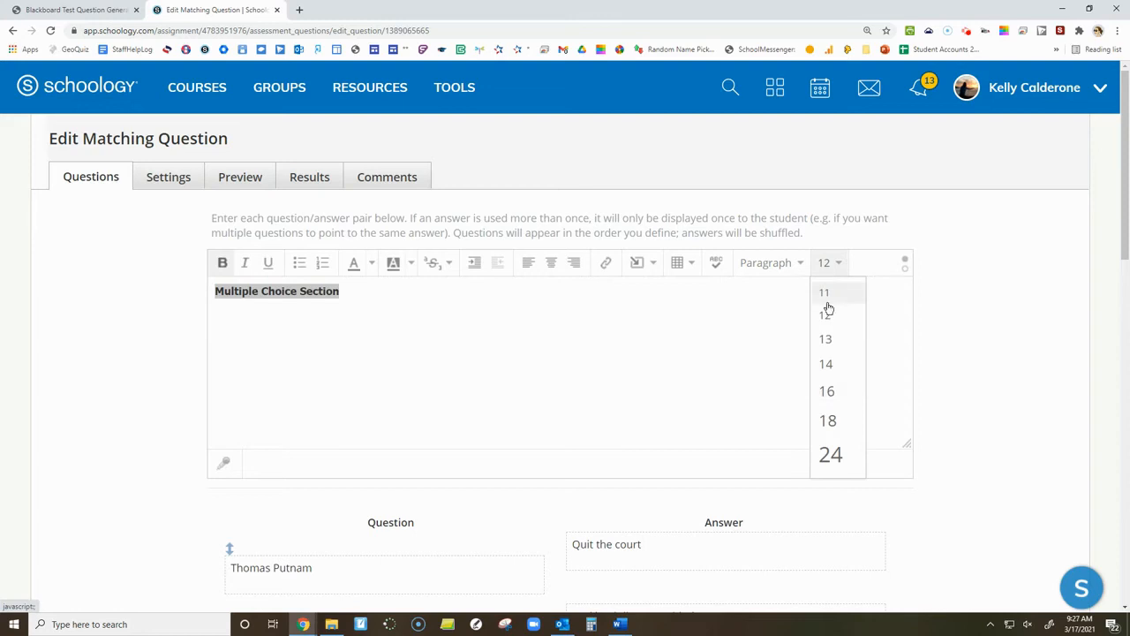
left_click(827, 421)
left_click(822, 422)
scroll(823, 423, "down", 3)
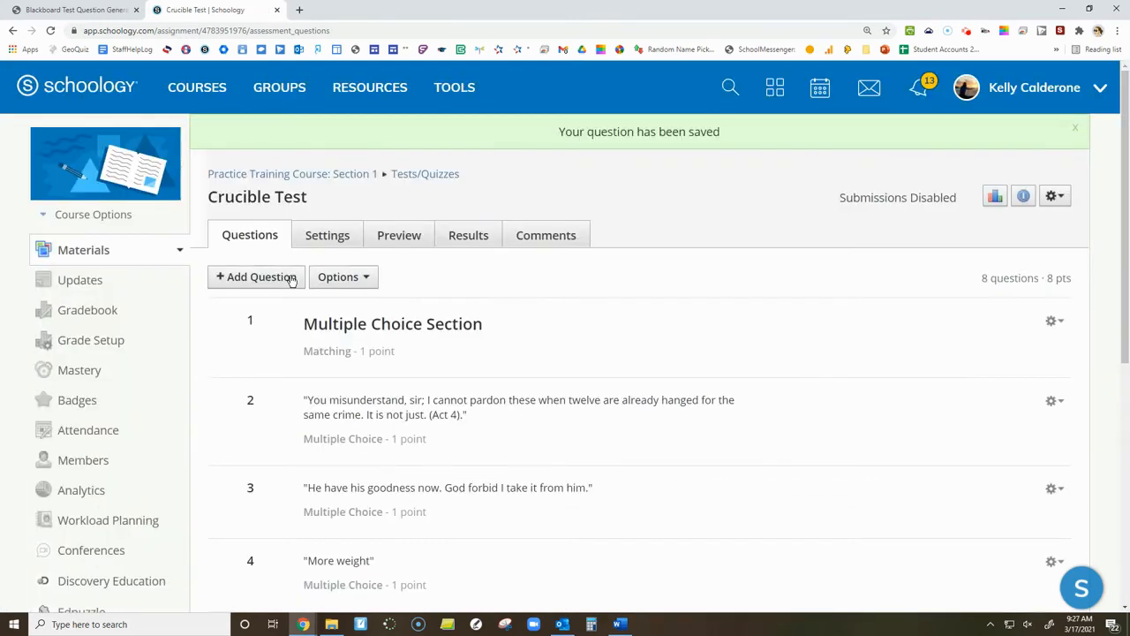
left_click(261, 276)
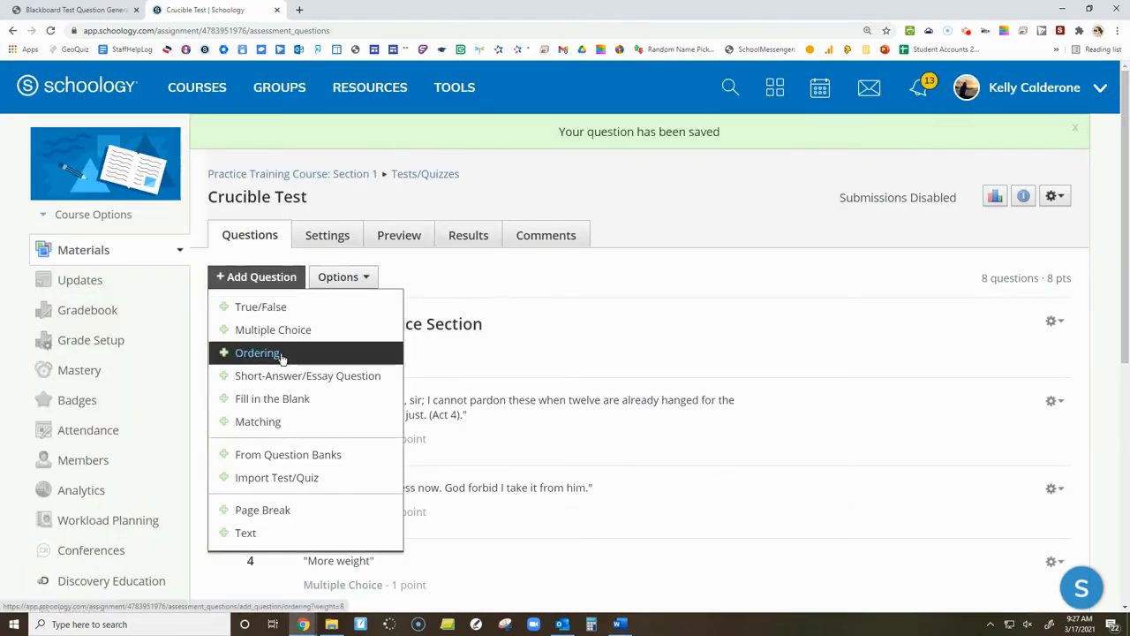
left_click(285, 533)
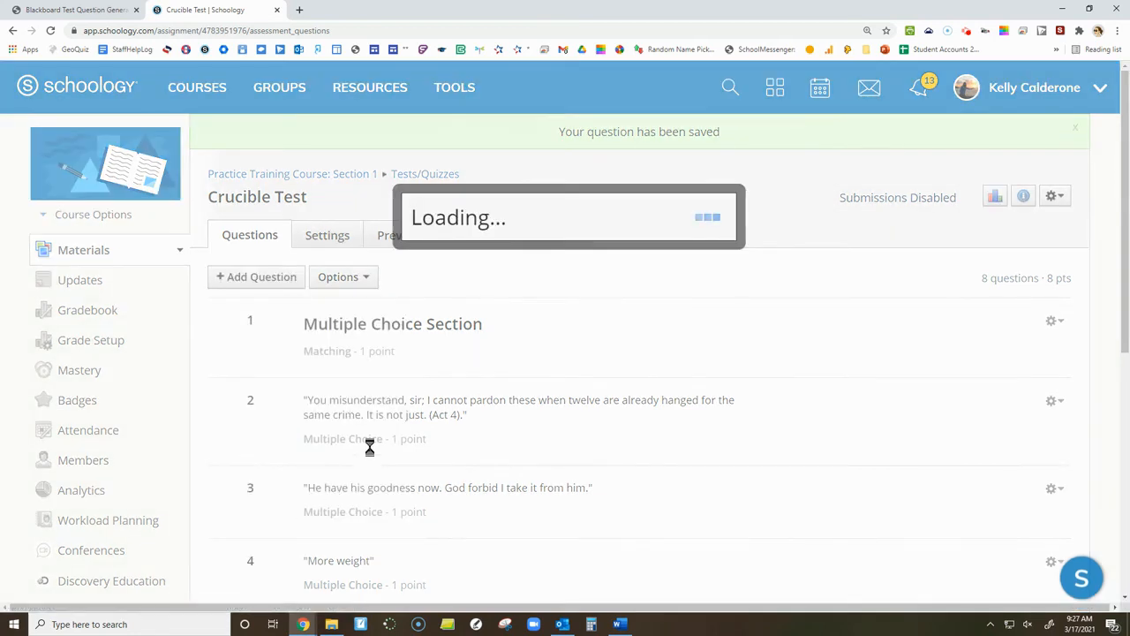
left_click(537, 436)
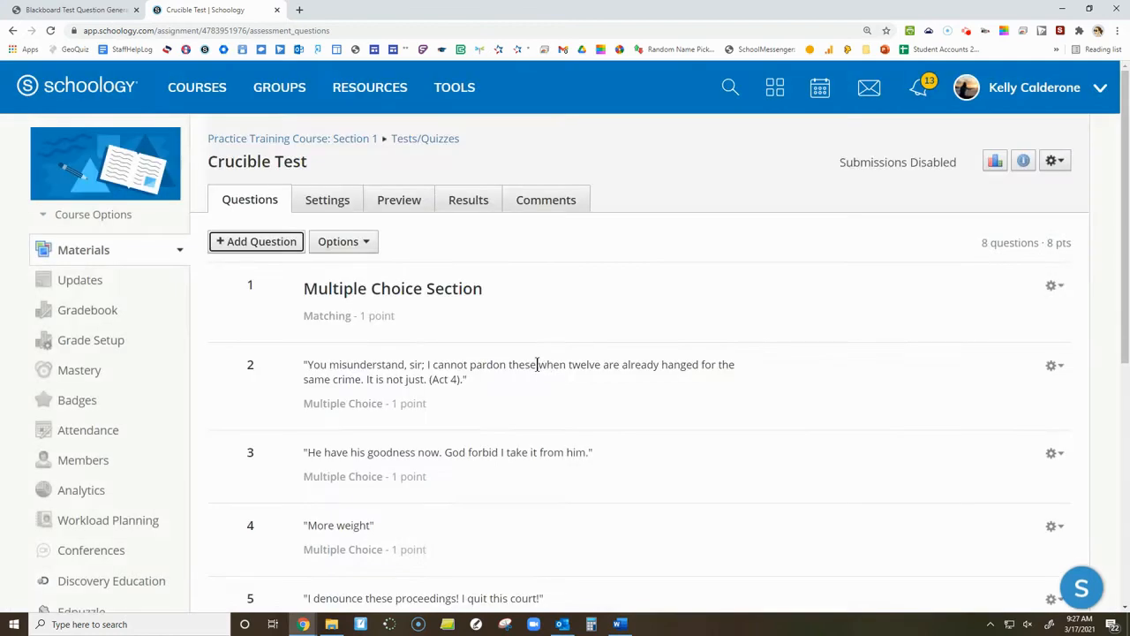
Review the Crucible Test's question list and its settings, including the randomize order choices and the printing options.
scroll(380, 336, "down", 4)
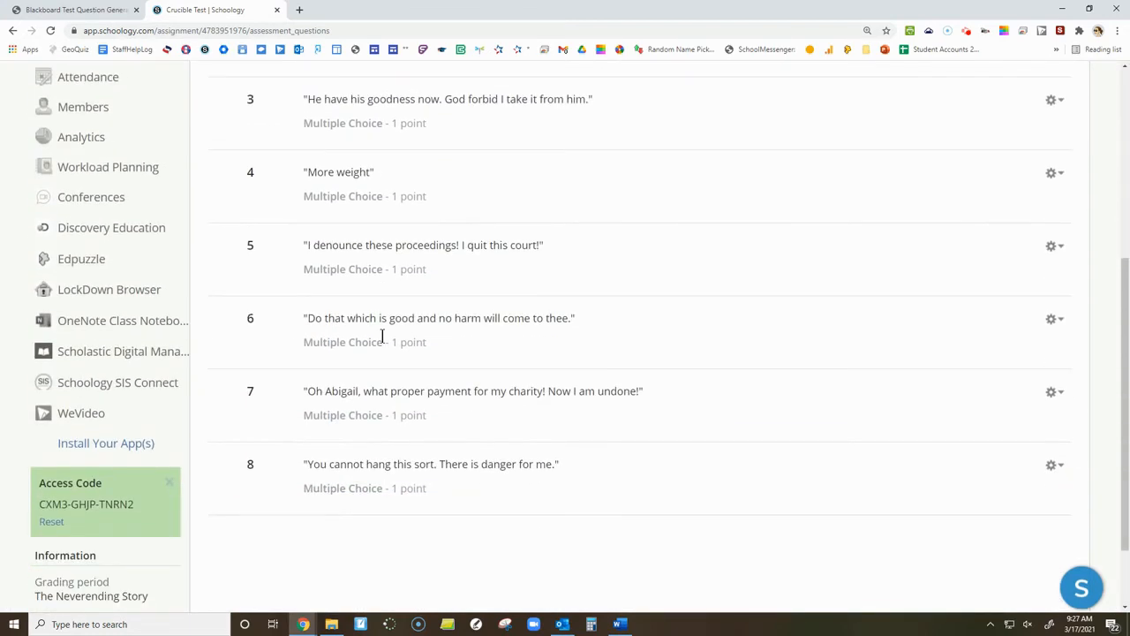
scroll(382, 336, "up", 3)
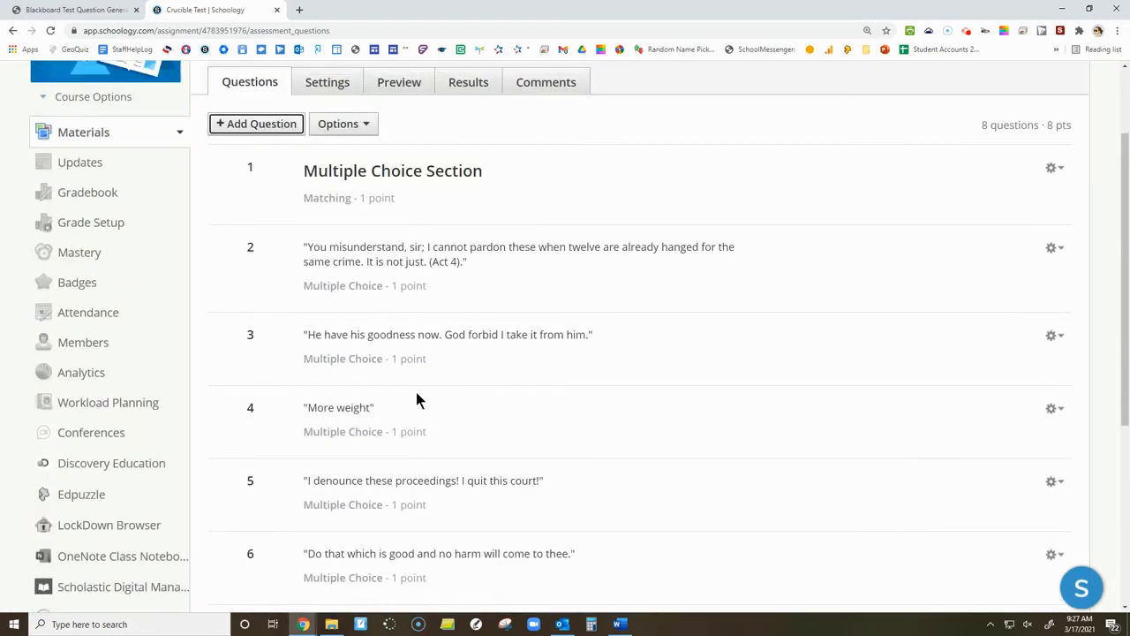
left_click(341, 89)
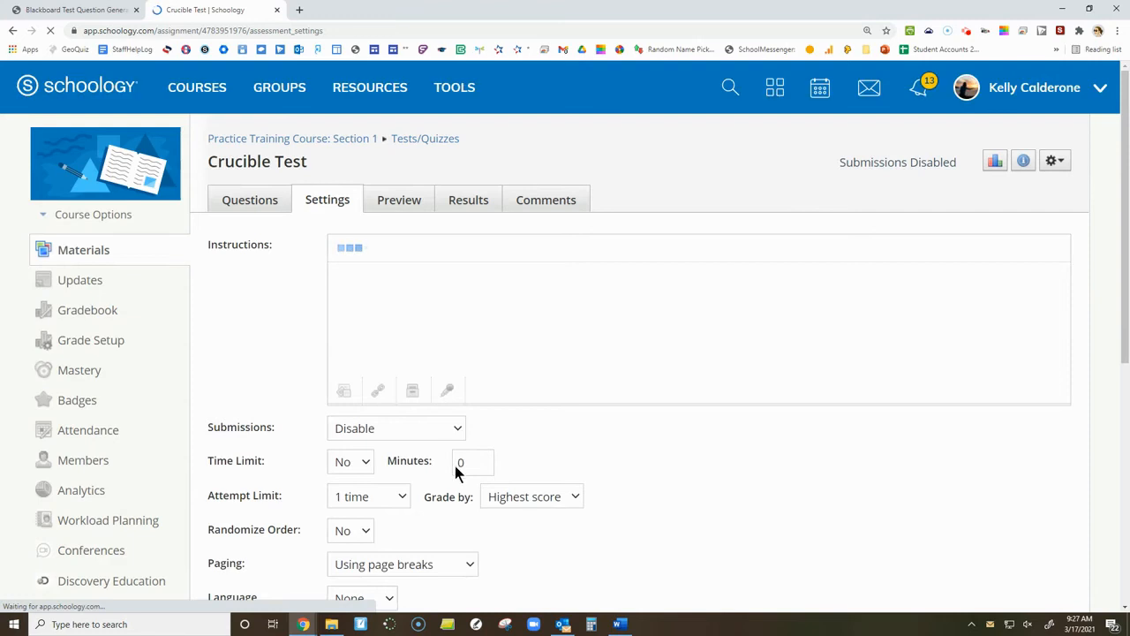
scroll(433, 413, "down", 1)
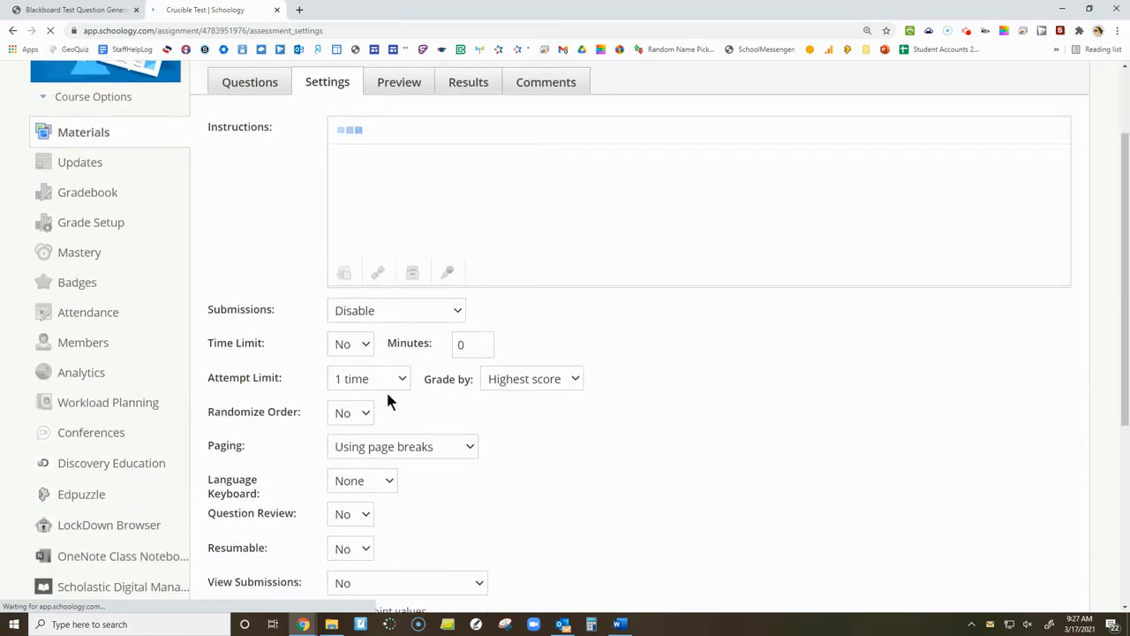
left_click(362, 414)
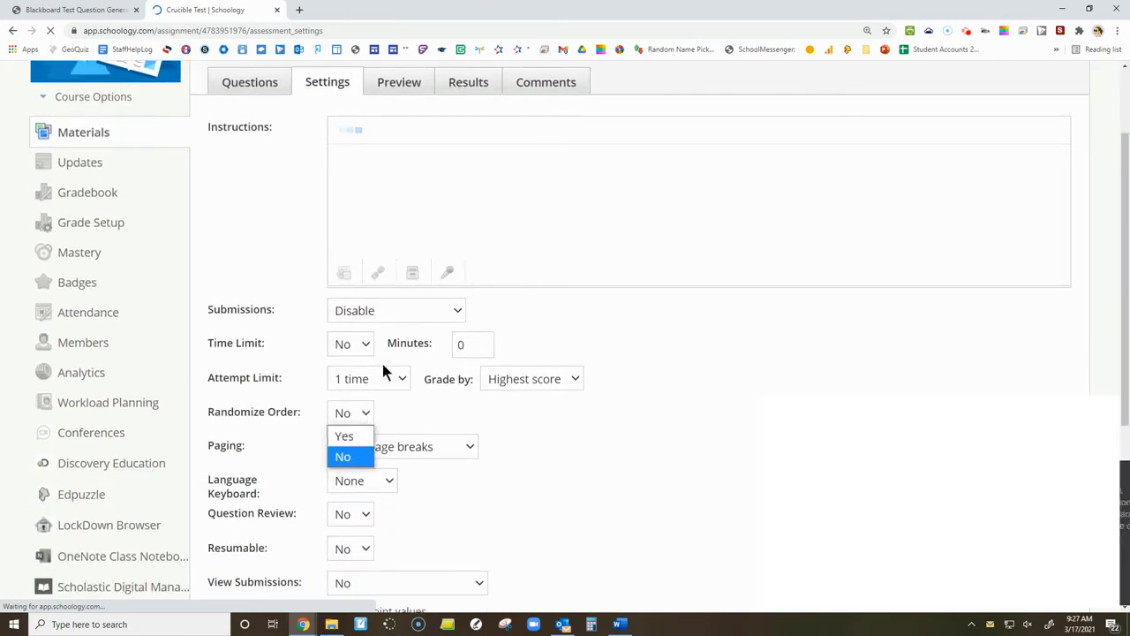
scroll(520, 466, "down", 5)
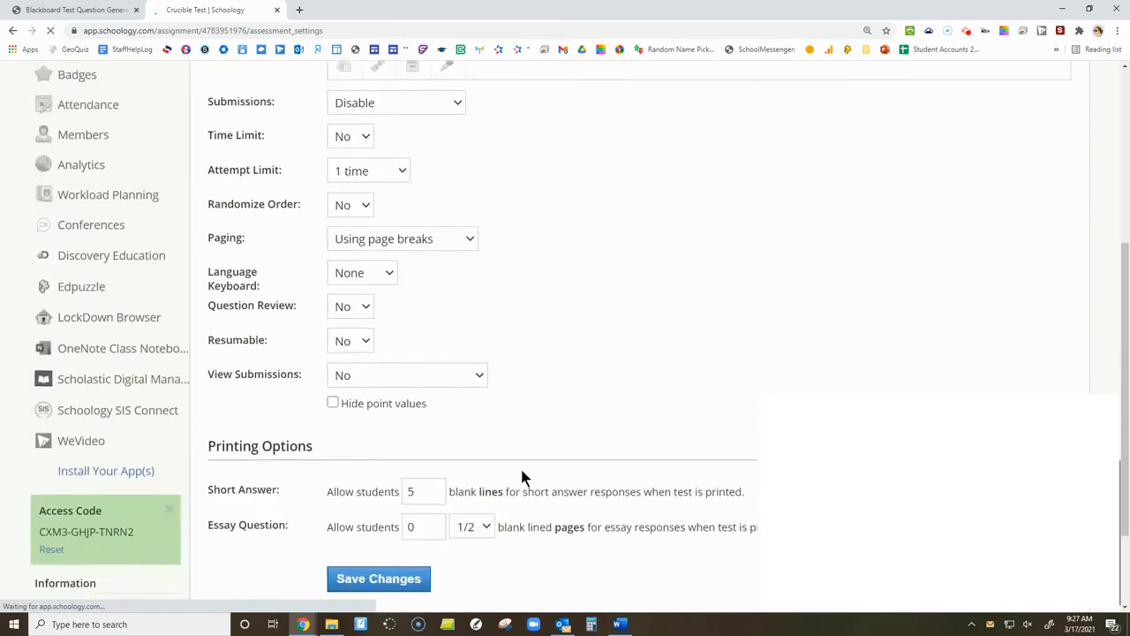
Return to the course materials and view the material types that can be added, including Test/Quiz and Assessment.
scroll(292, 447, "down", 2)
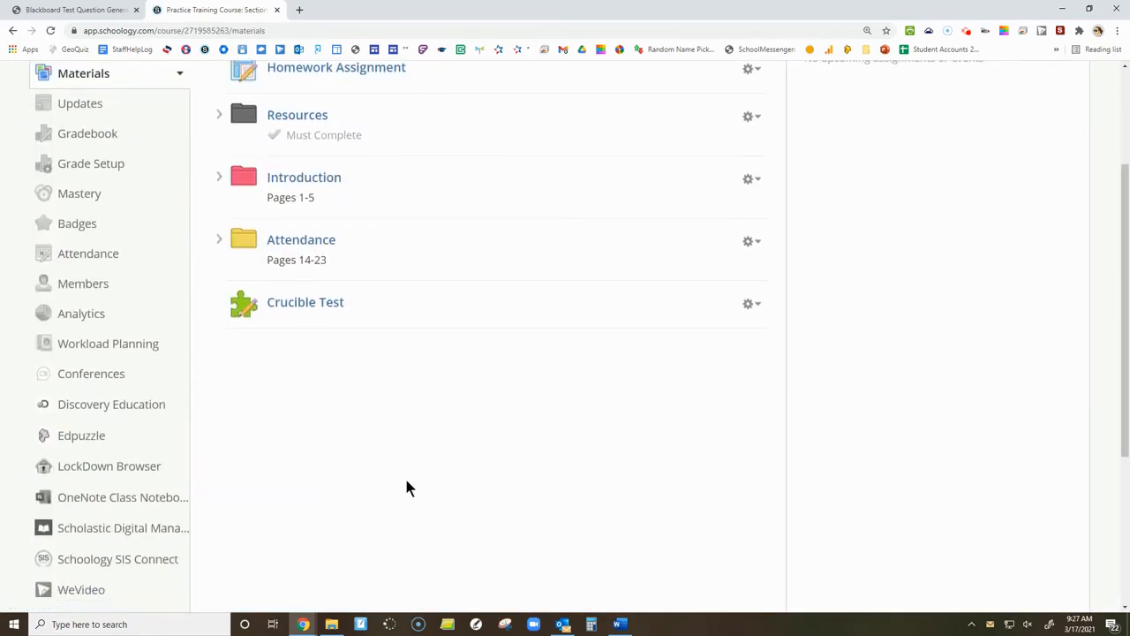
scroll(319, 404, "up", 2)
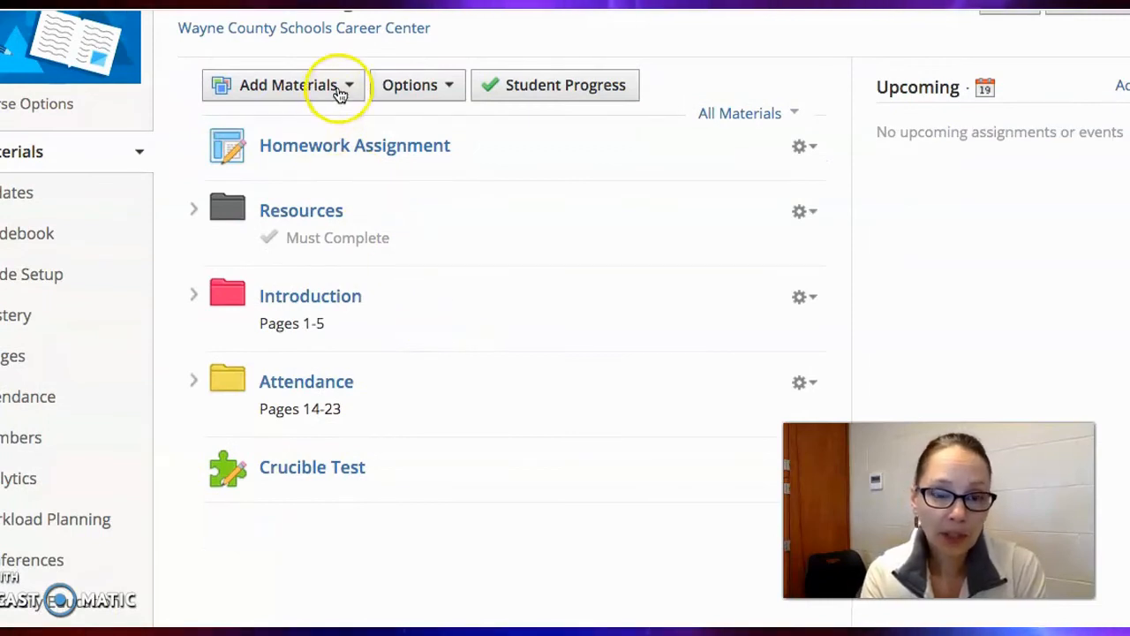
left_click(340, 89)
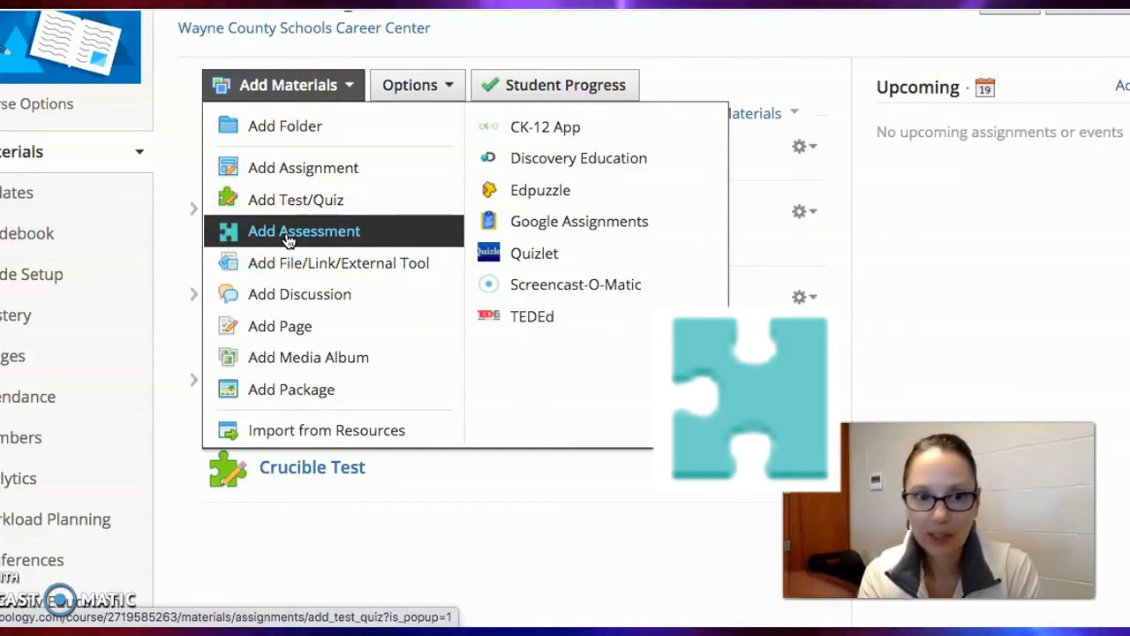
left_click(321, 490)
Save a copy of the Crucible Test to Resources in the Home collection with no folder.
scroll(323, 529, "down", 2)
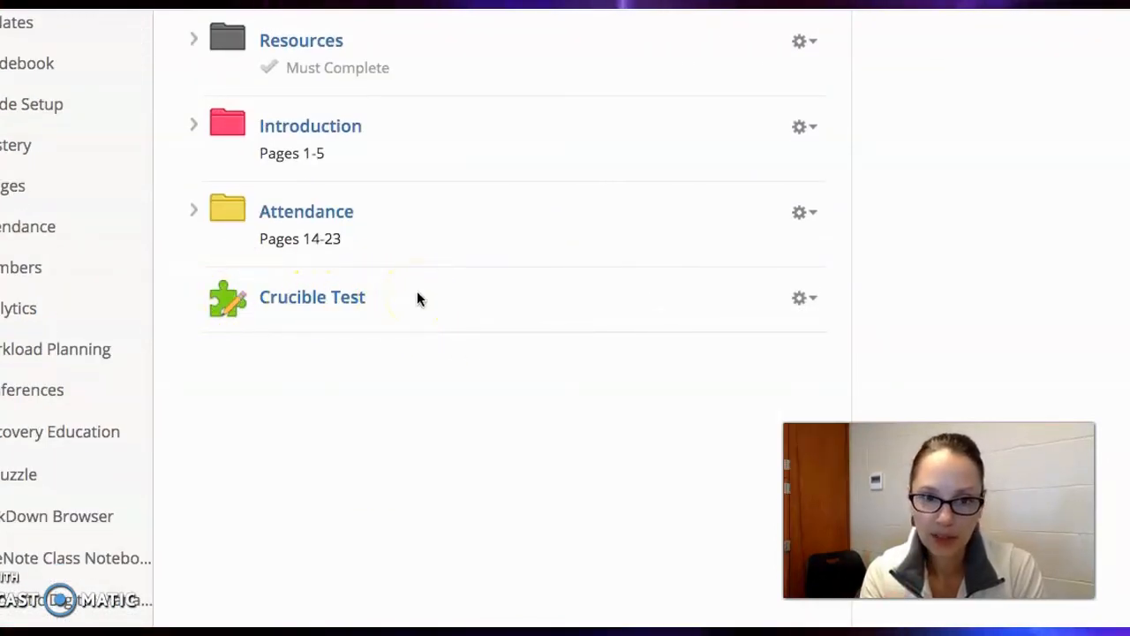
left_click(804, 299)
scroll(812, 303, "down", 3)
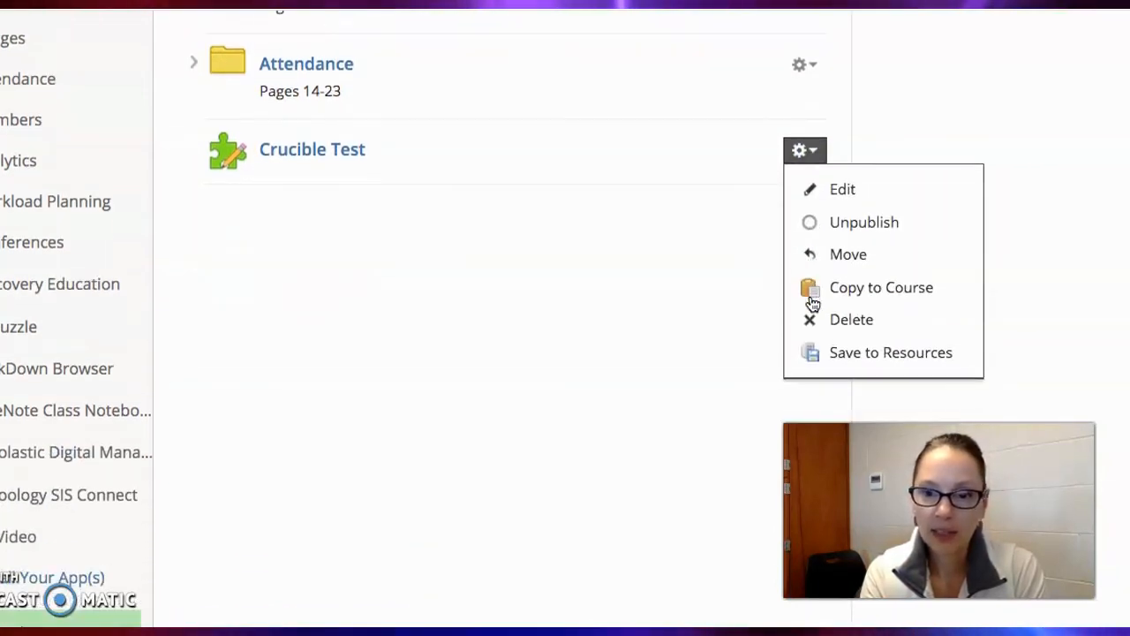
left_click(841, 354)
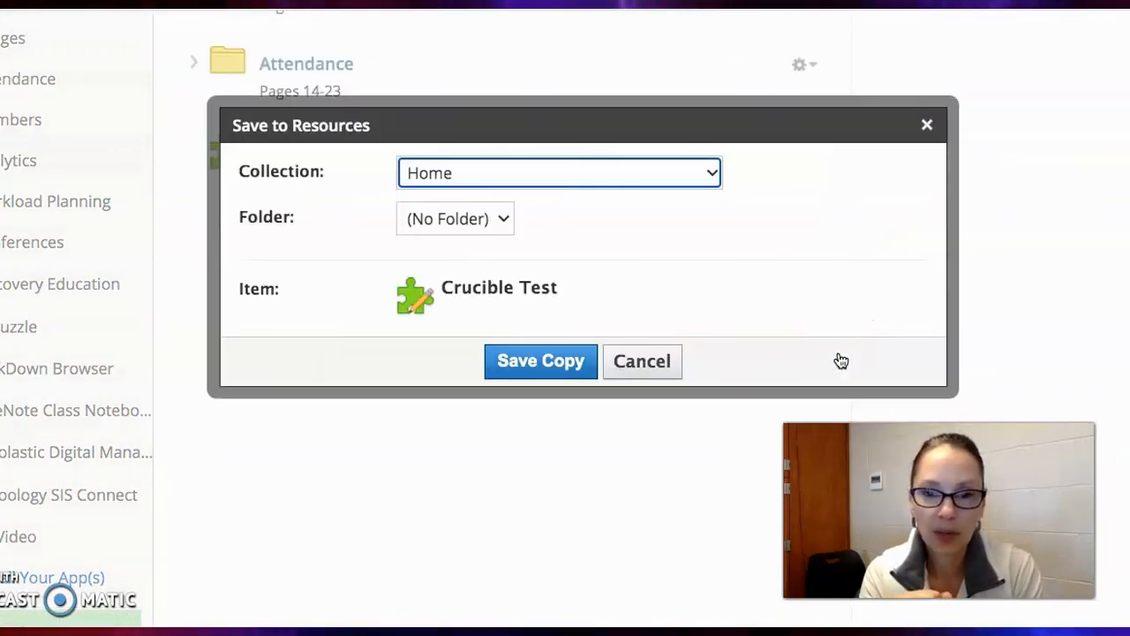
left_click(521, 370)
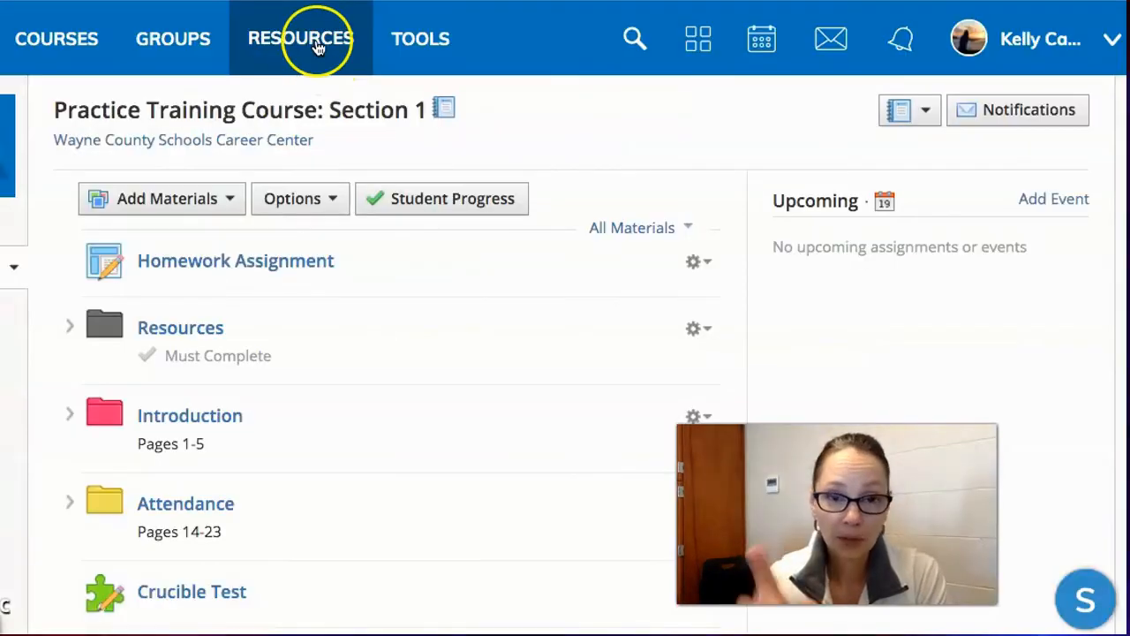
Convert the Crucible Test saved in Resources to an assessment in the Home collection with no folder.
left_click(316, 55)
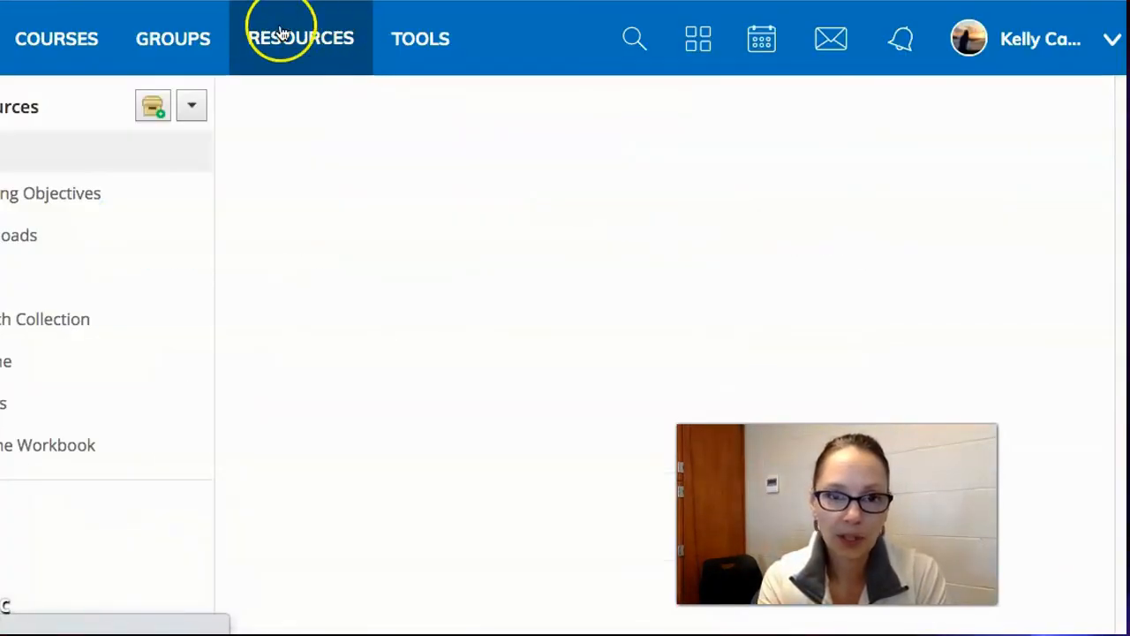
scroll(545, 434, "down", 3)
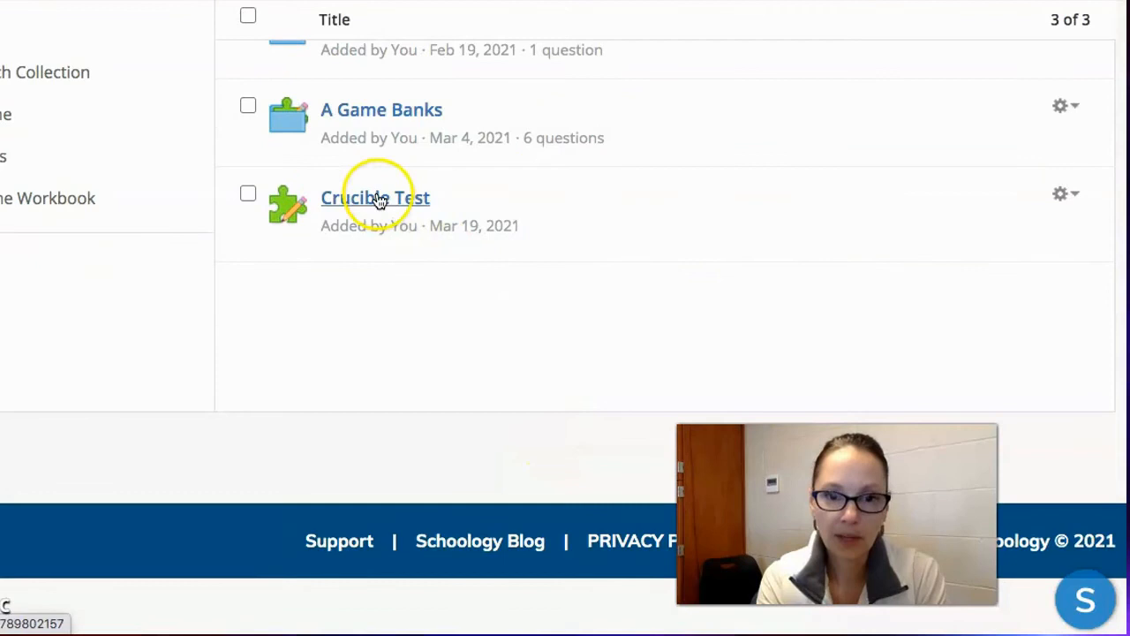
left_click(1065, 196)
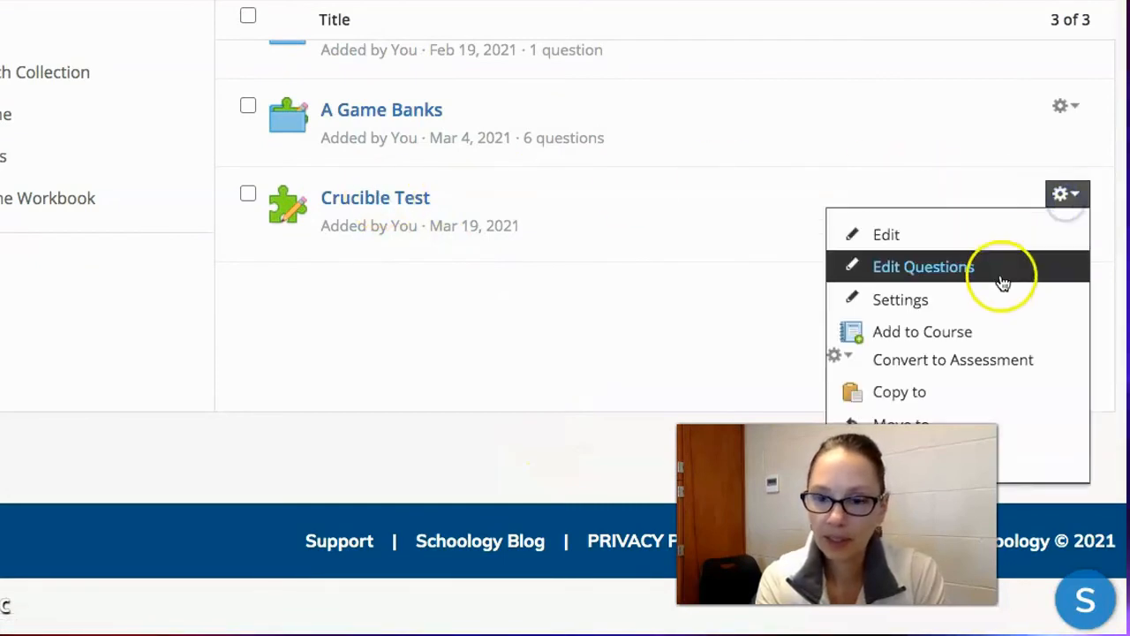
left_click(932, 368)
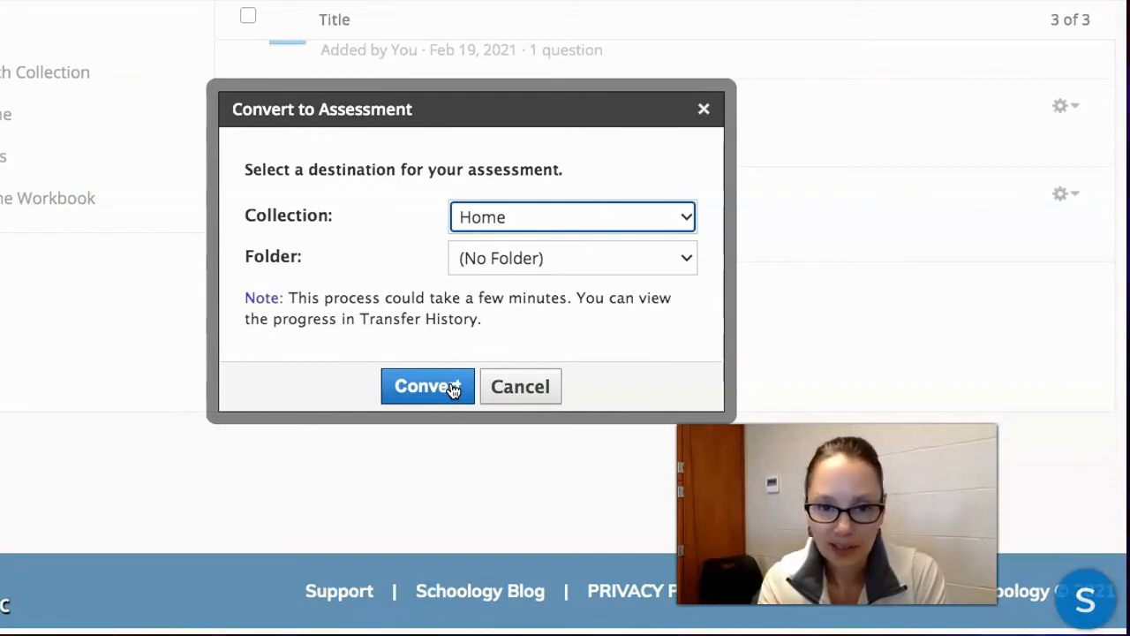
left_click(428, 387)
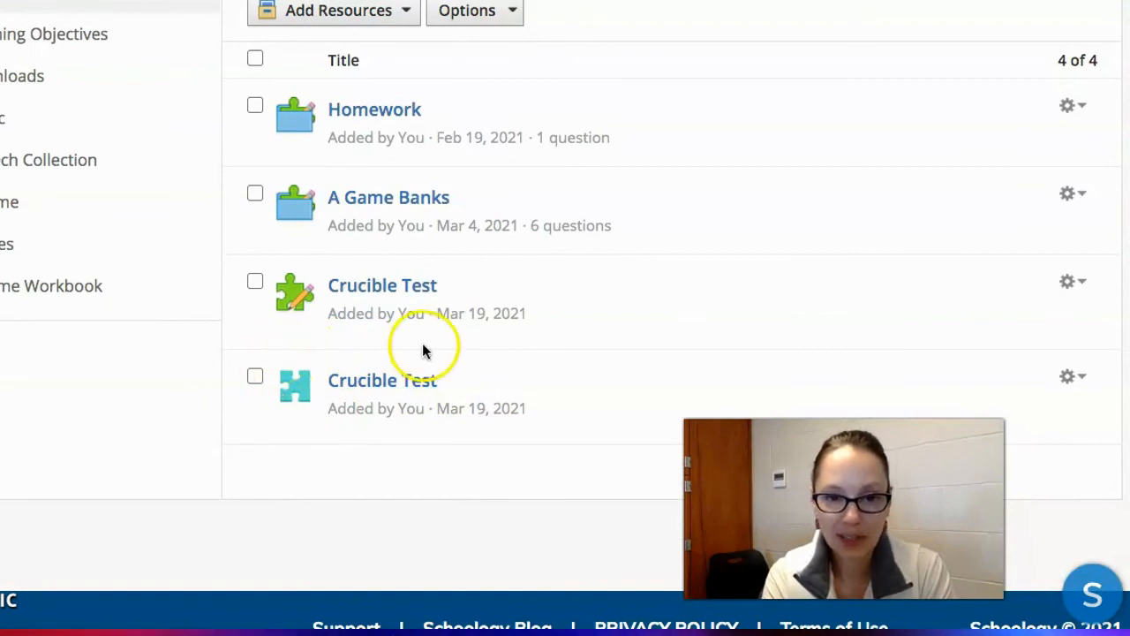
Open the available actions for the converted Crucible Test assessment in Resources.
left_click(1073, 380)
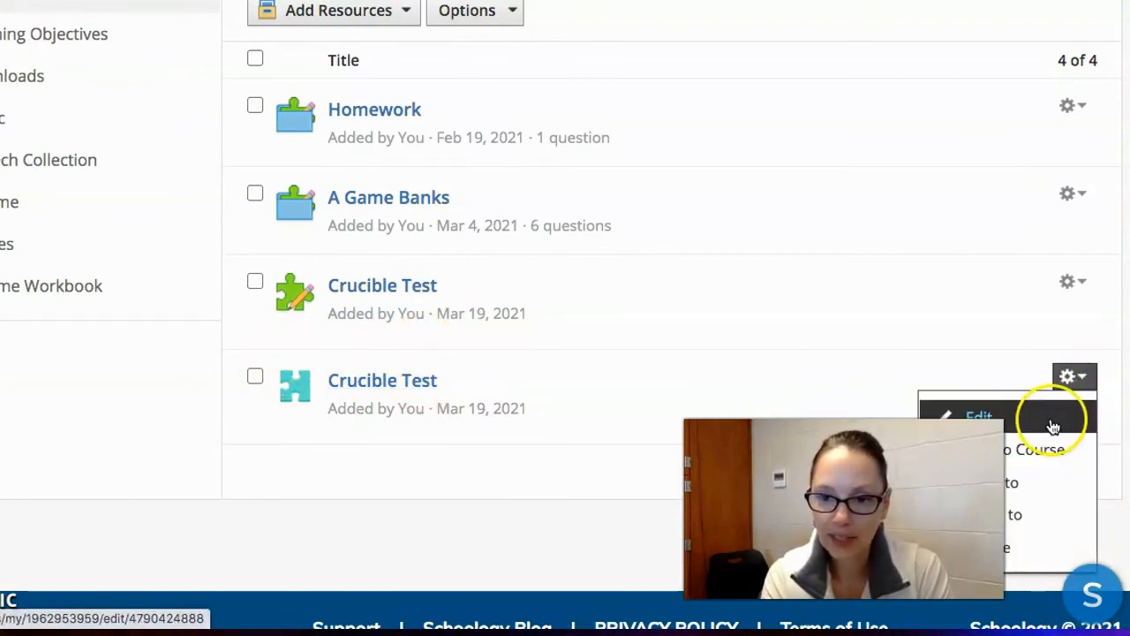